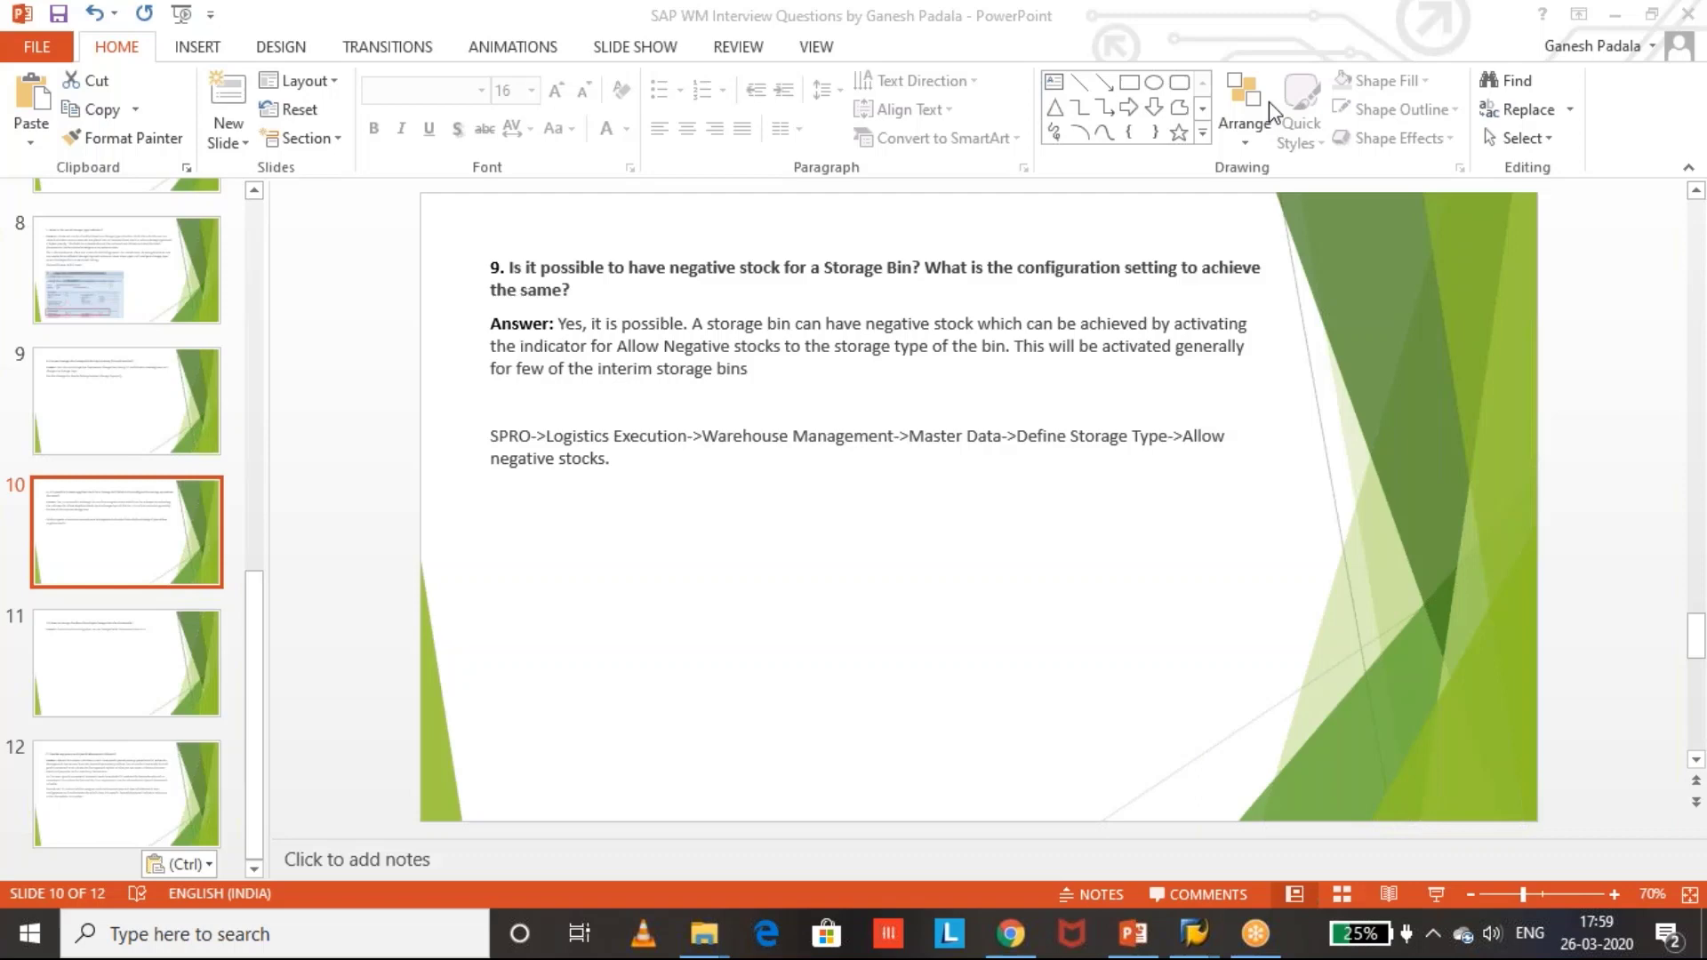
Make the SPRO configuration path paragraph on slide 10 bold, then show the open SAP windows.
{"action": "triple_click", "coordinate": [620, 461]}
{"action": "key", "text": "ctrl+b"}
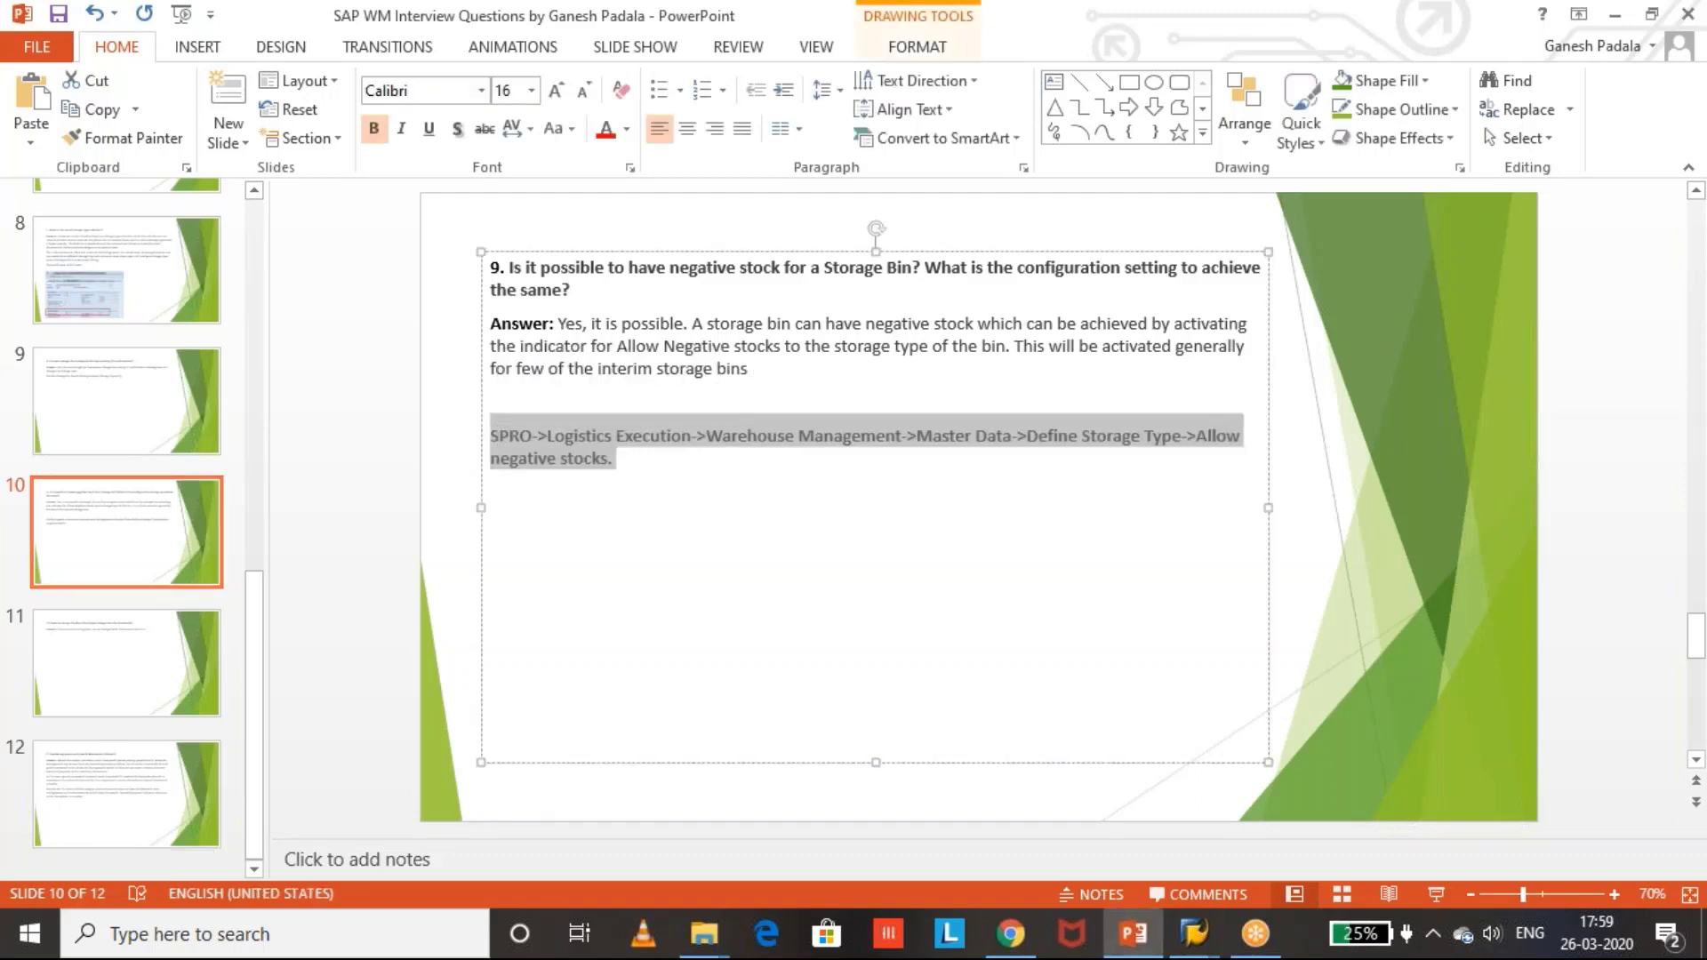
{"action": "left_click", "coordinate": [1212, 941]}
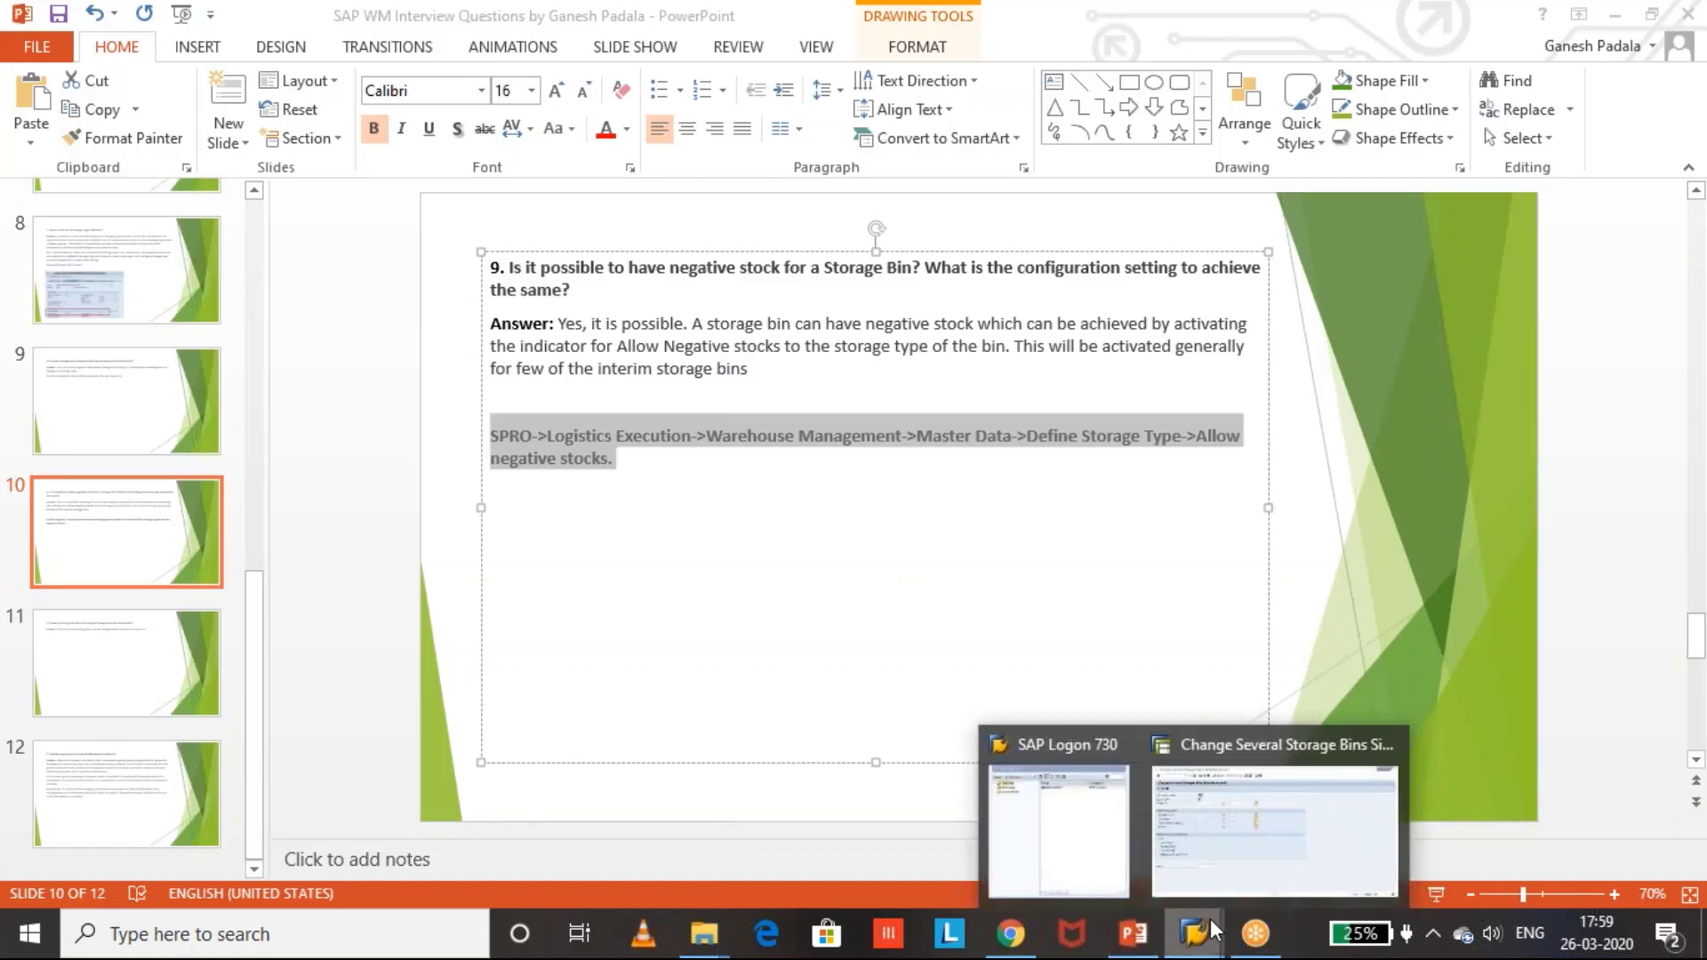
Switch to the SAP window and start the customizing transaction /nspro.
{"action": "left_click", "coordinate": [1267, 827]}
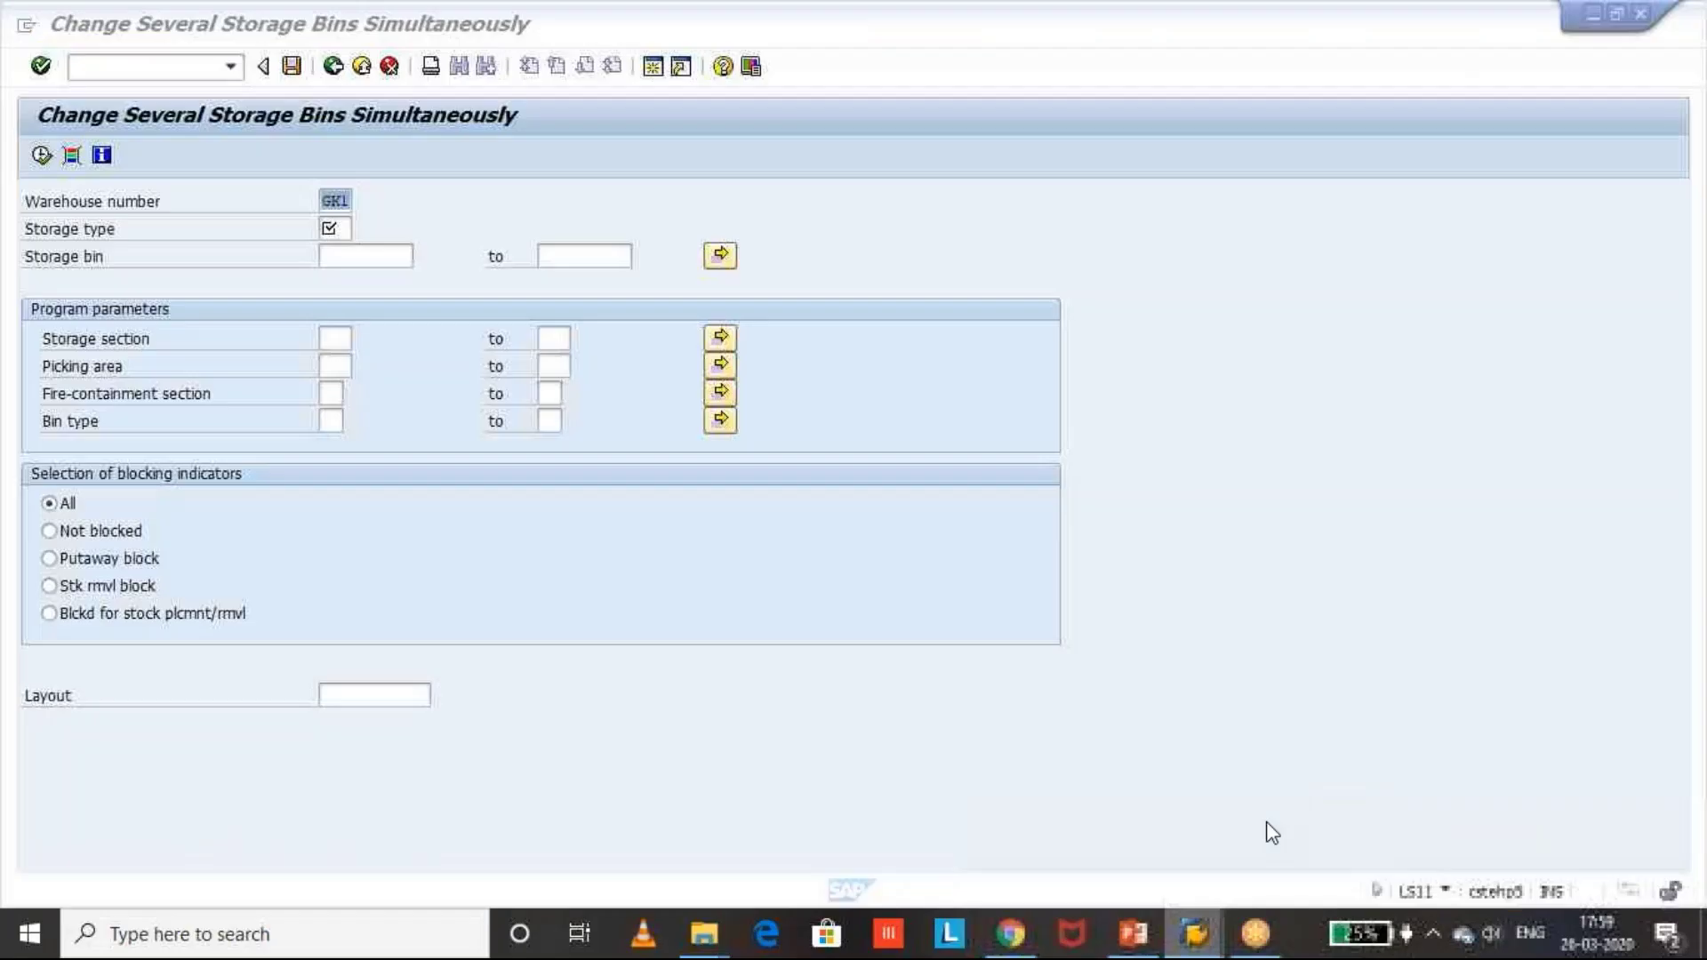
{"action": "left_click", "coordinate": [133, 68]}
{"action": "type", "text": "/n"}
{"action": "type", "text": "spor"}
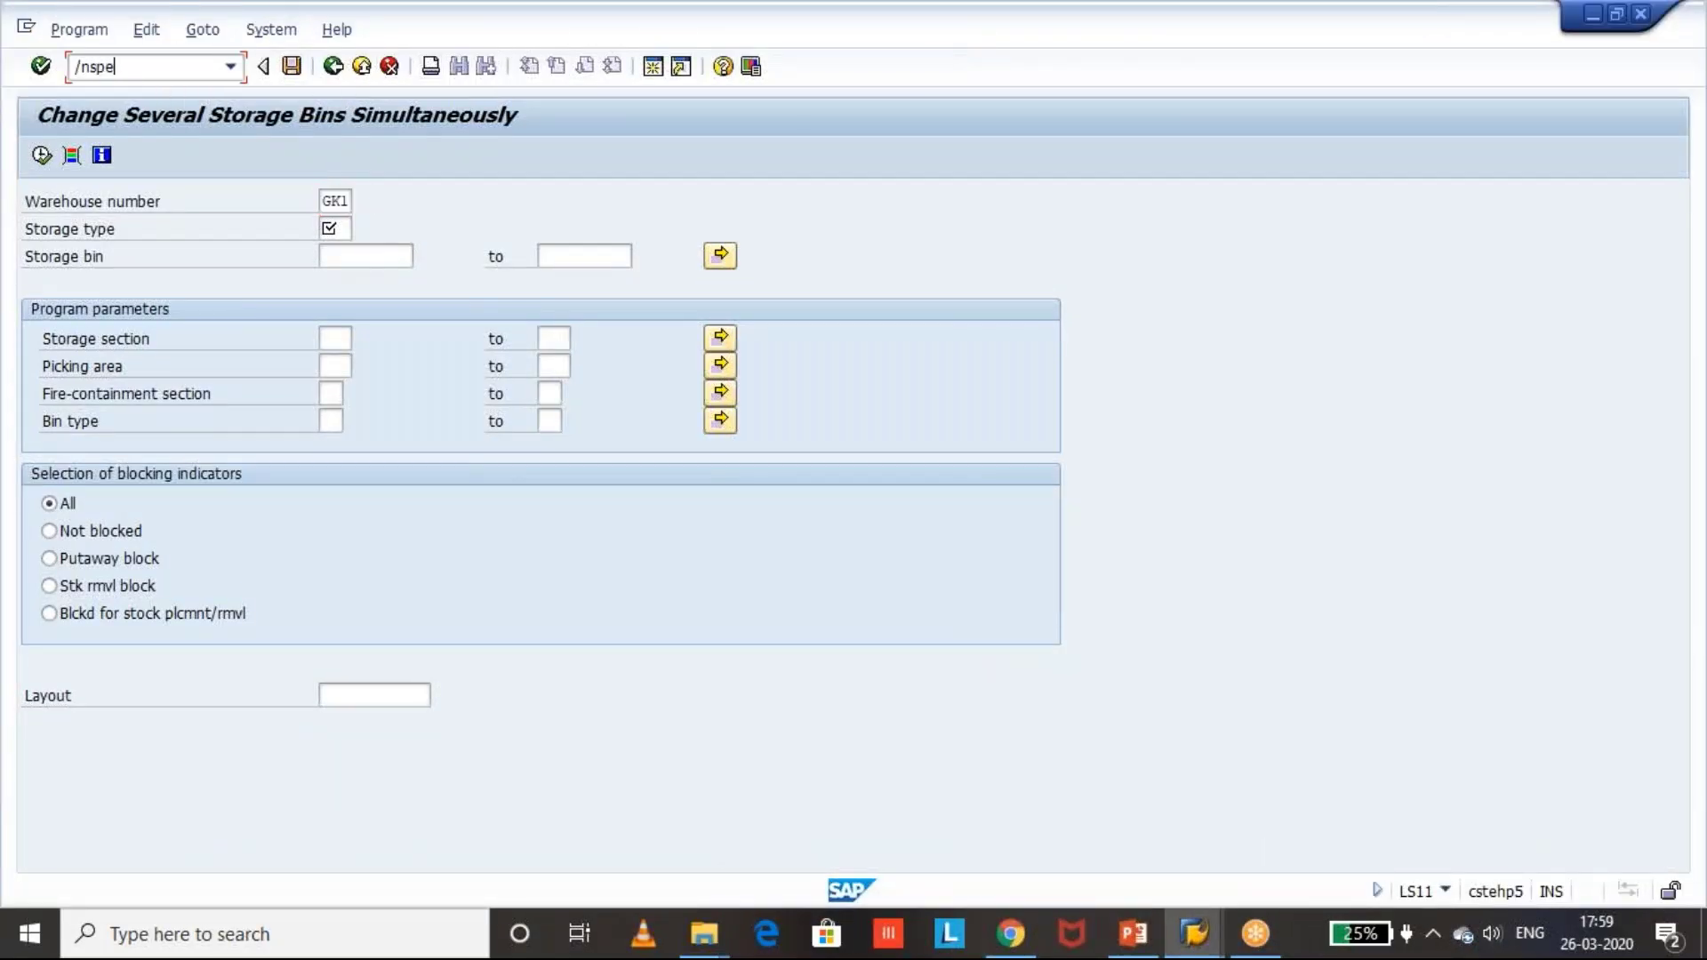
{"action": "key", "text": "BackSpace"}
{"action": "key", "text": "BackSpace"}
{"action": "type", "text": "ro"}
{"action": "key", "text": "Return"}
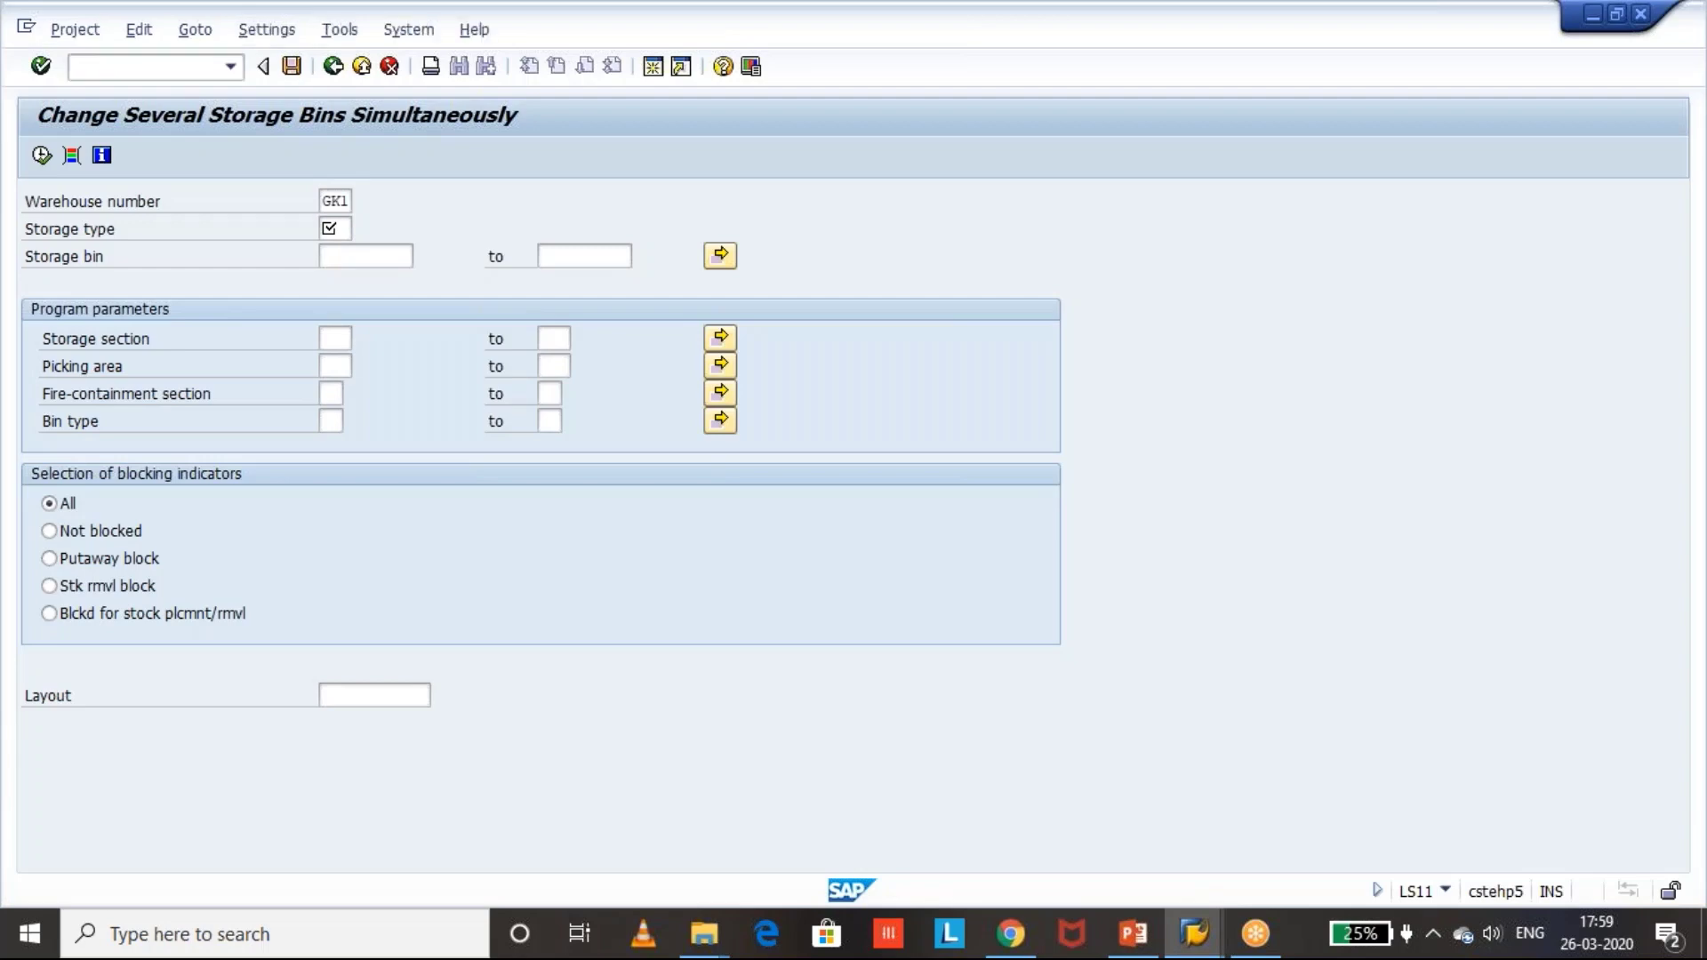
In the Reference IMG, open Logistics Execution > Warehouse Management > Master Data > Define Storage Type.
{"action": "left_click", "coordinate": [144, 159]}
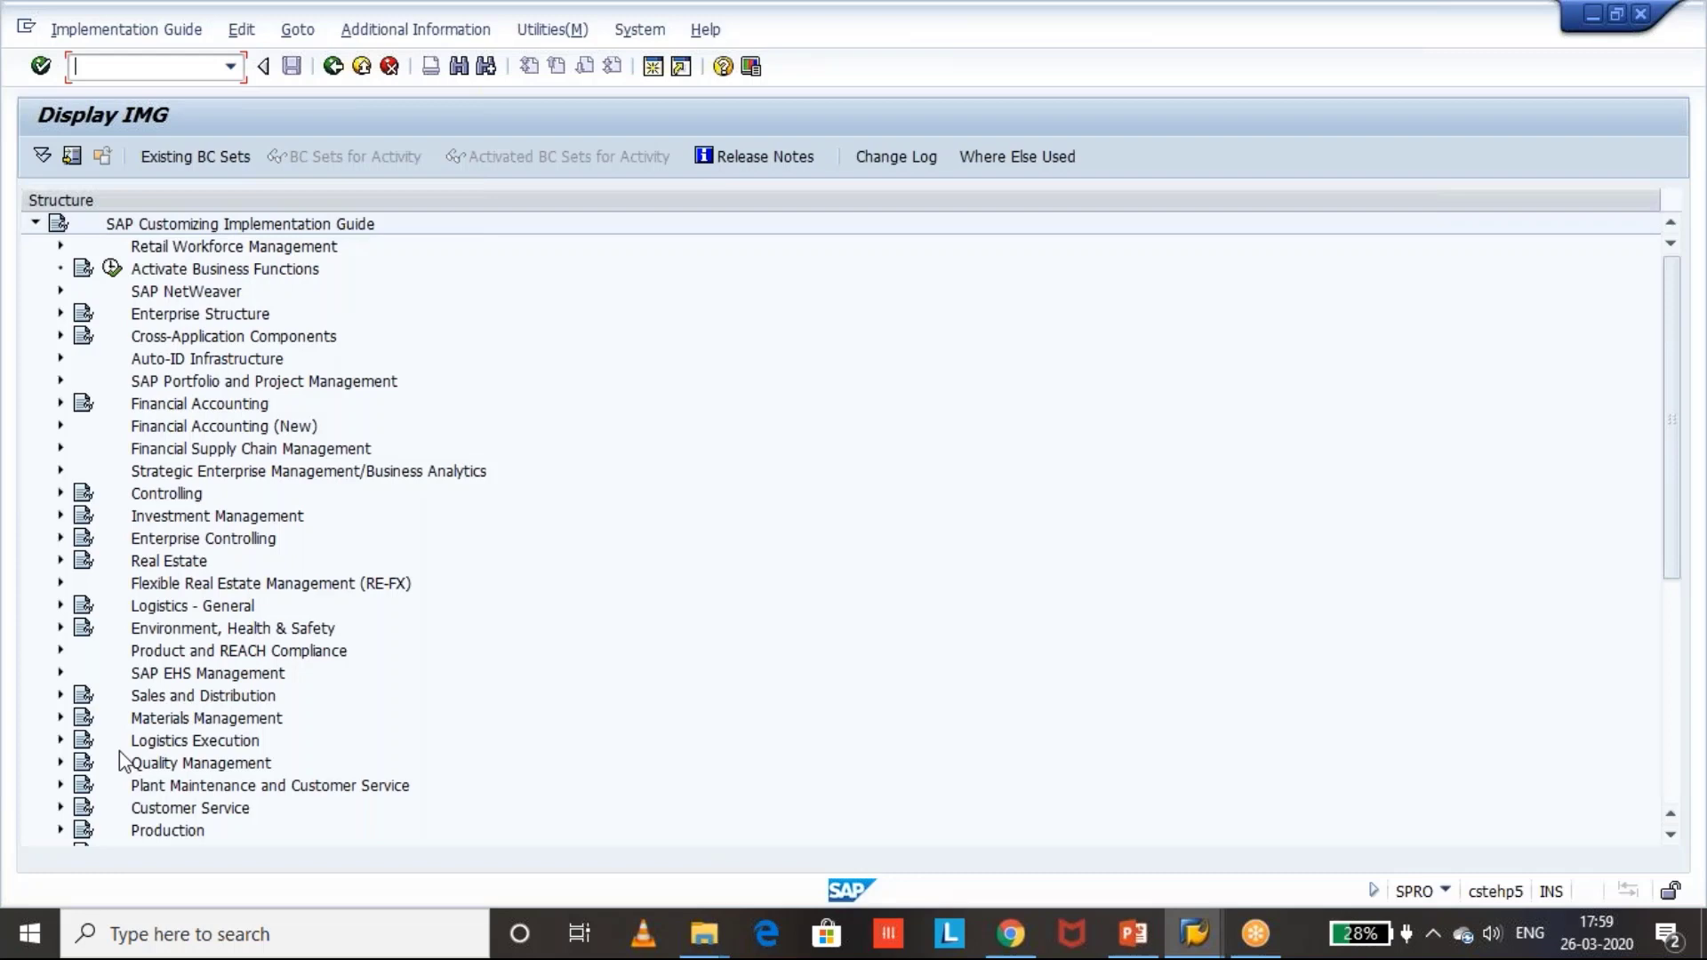
{"action": "left_click", "coordinate": [60, 740]}
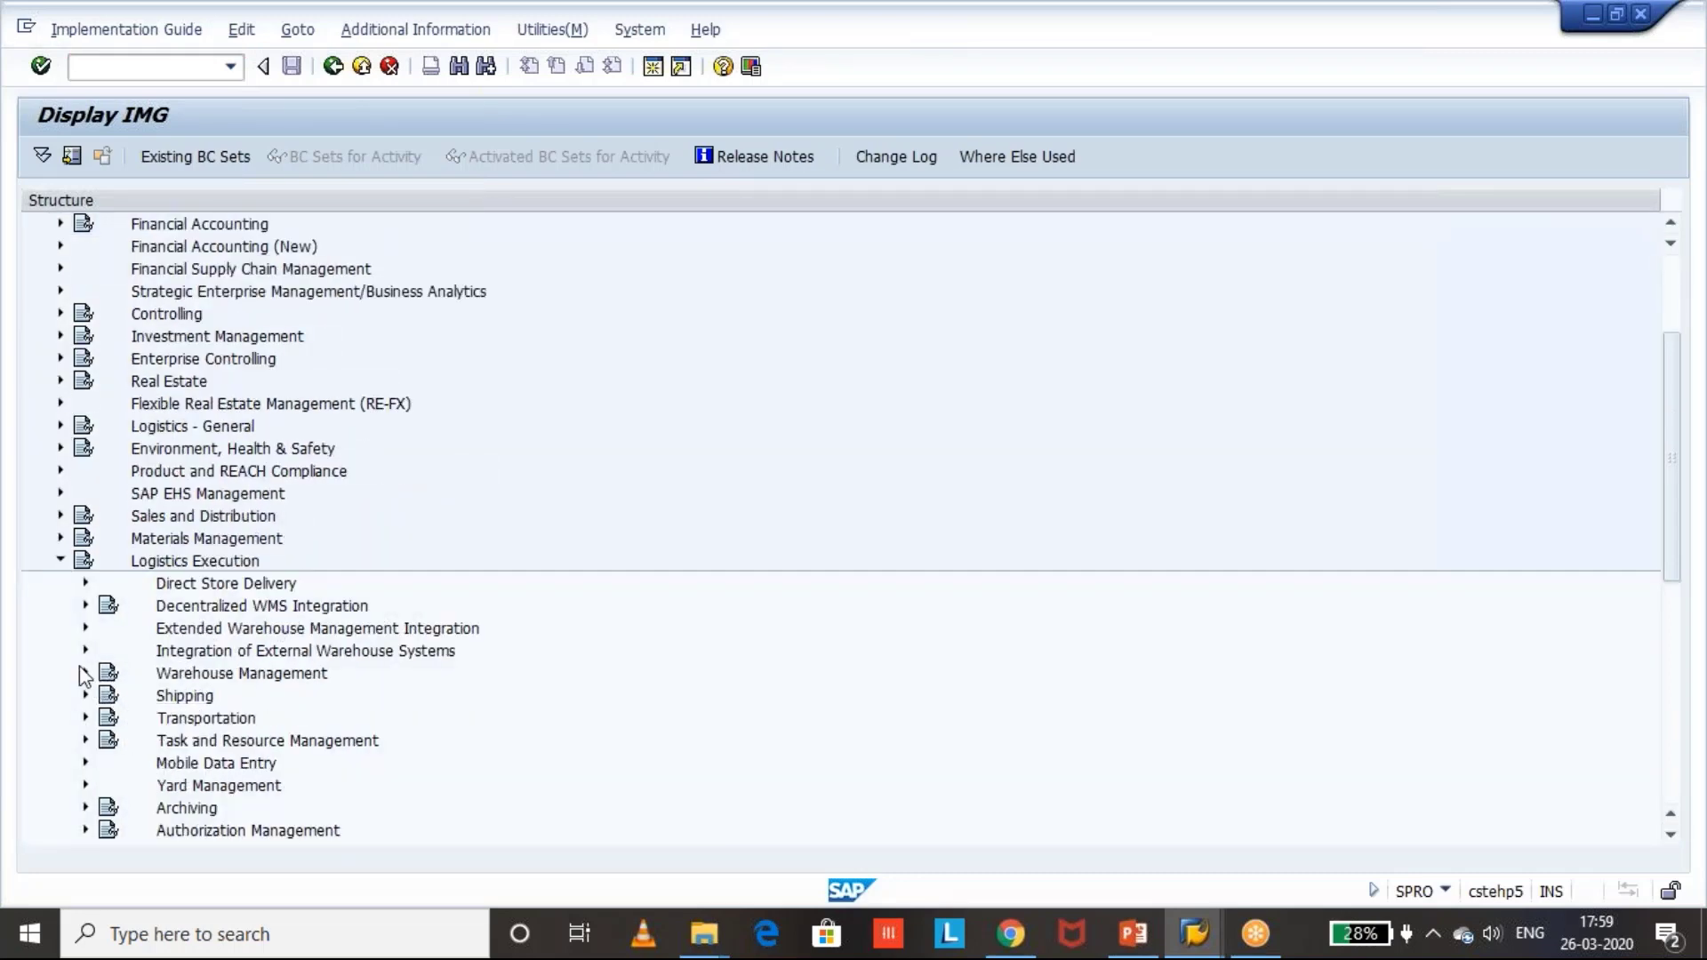
{"action": "left_click", "coordinate": [84, 674]}
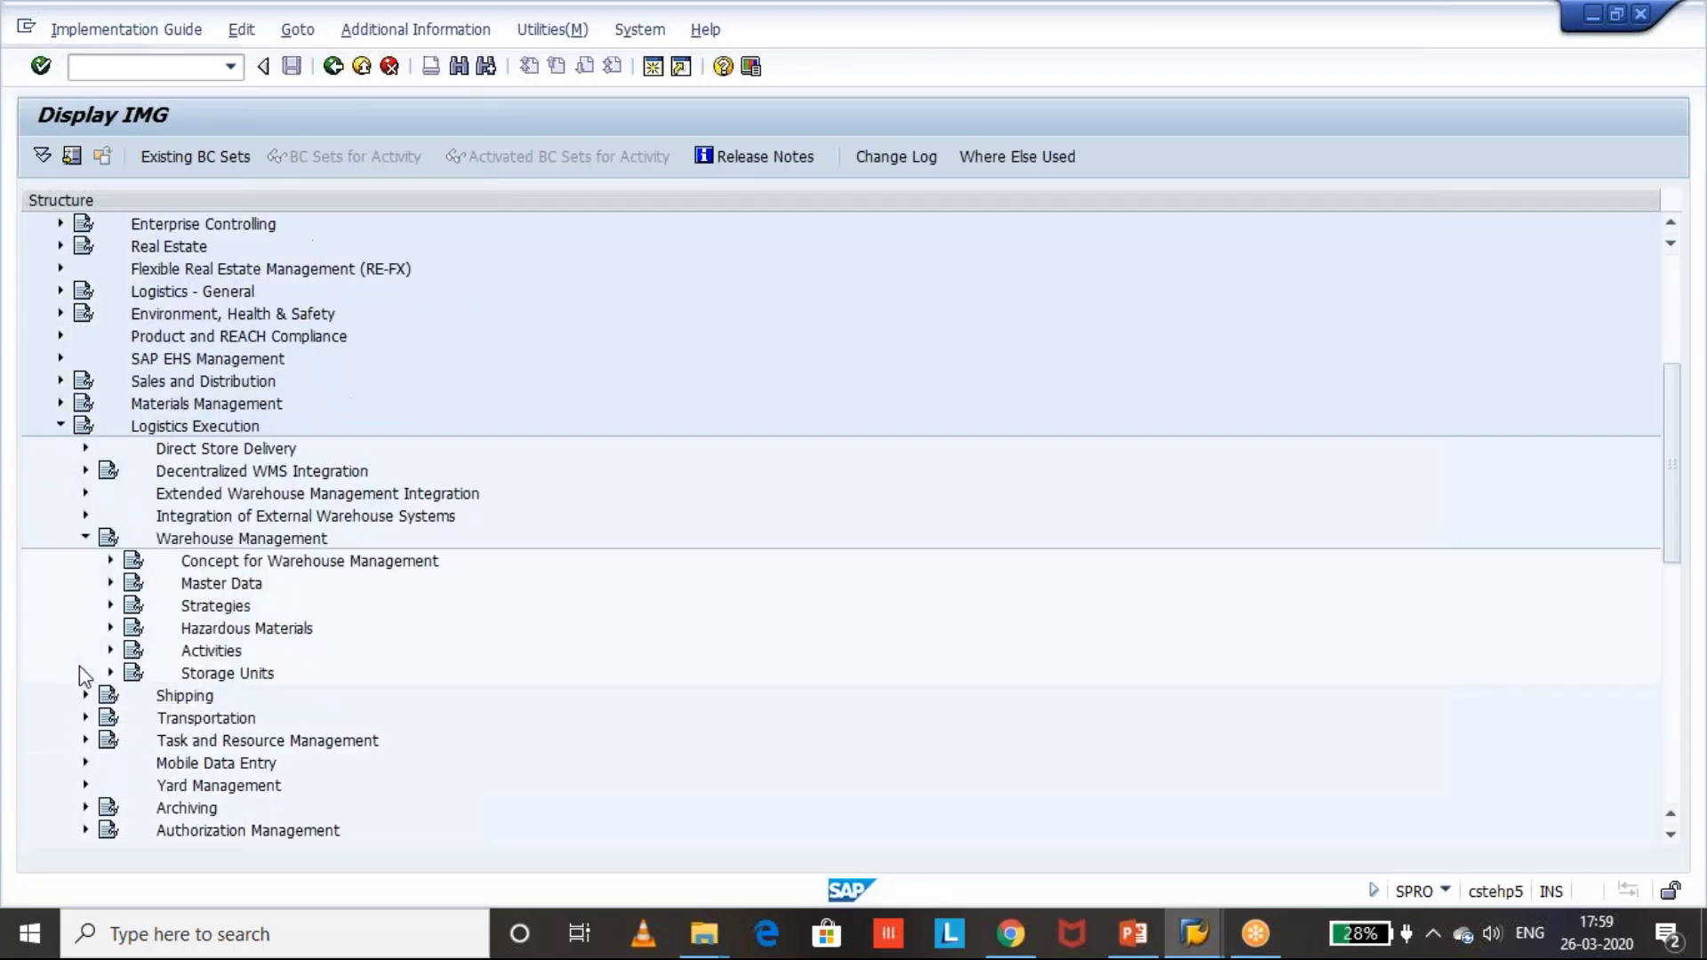
{"action": "left_click", "coordinate": [110, 583]}
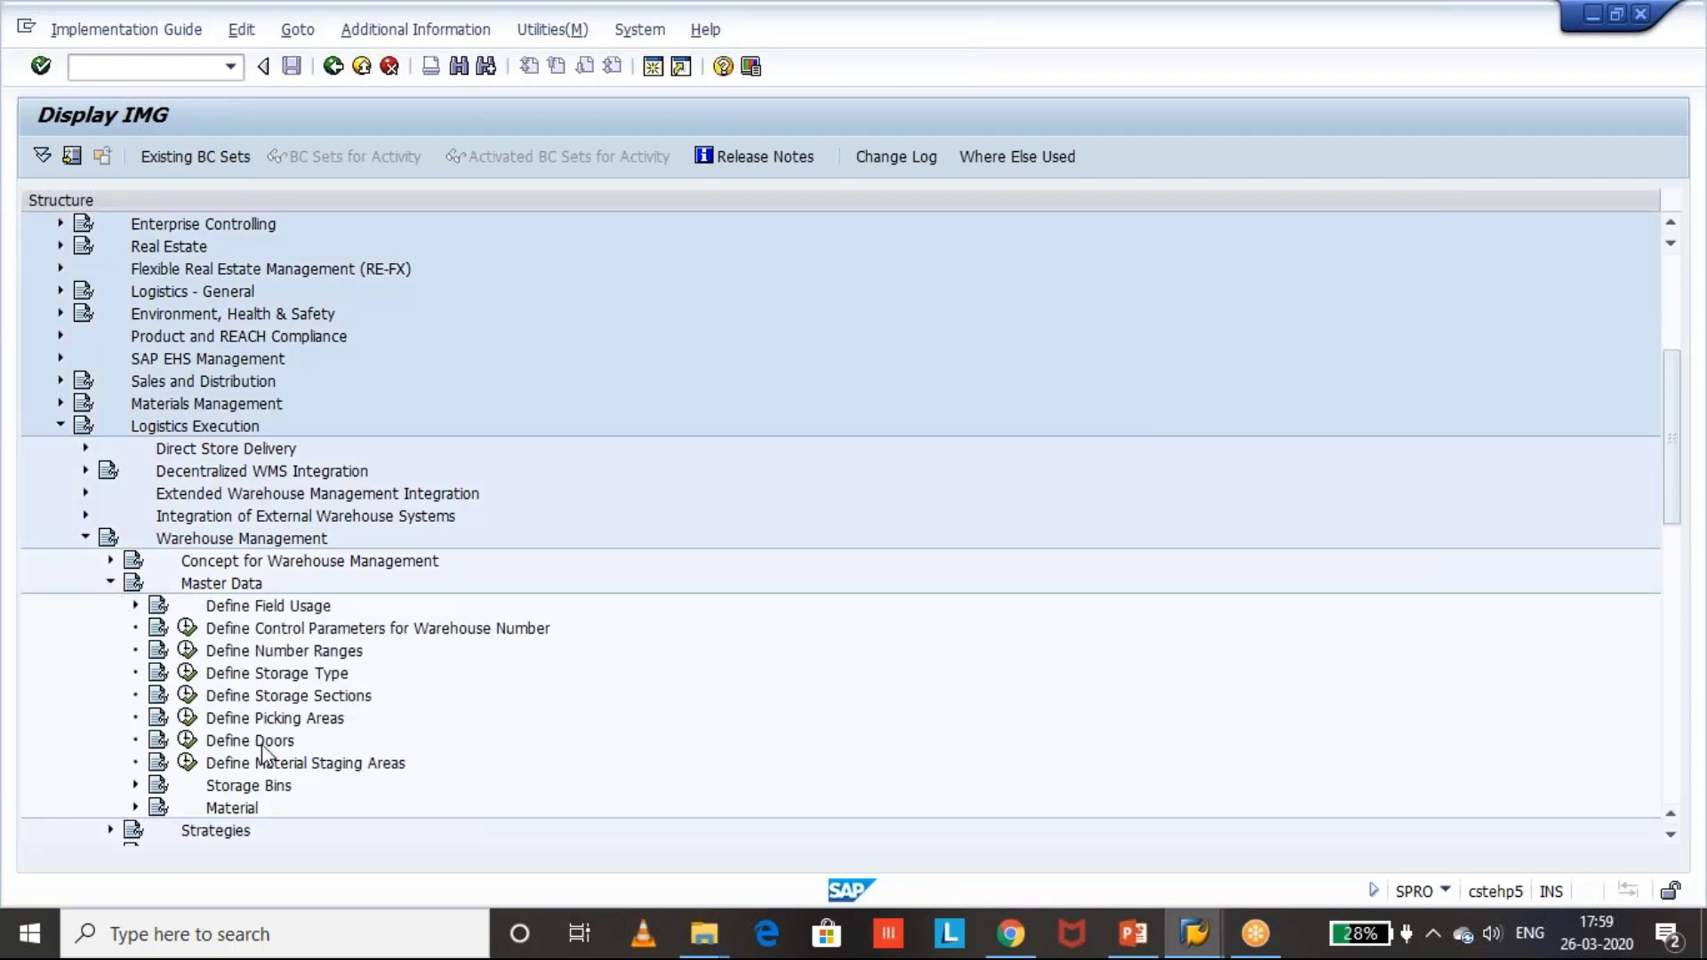
{"action": "left_click", "coordinate": [187, 672]}
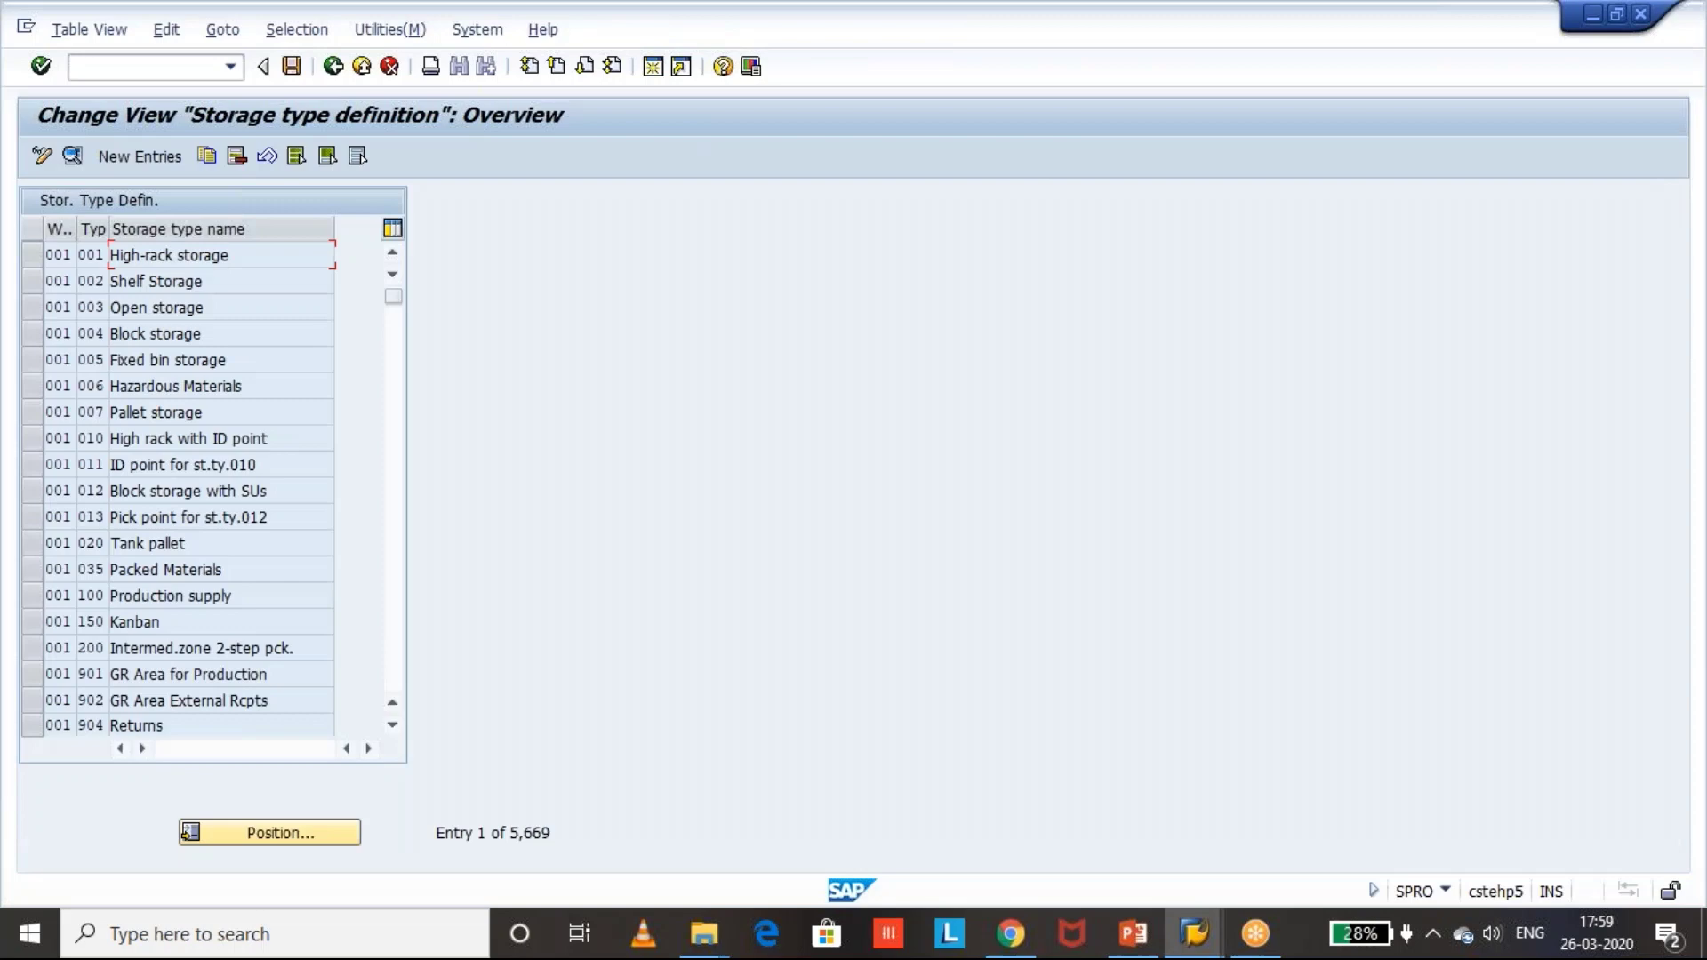
Position the storage type list at warehouse GK1, storage type USA.
{"action": "left_click", "coordinate": [317, 836]}
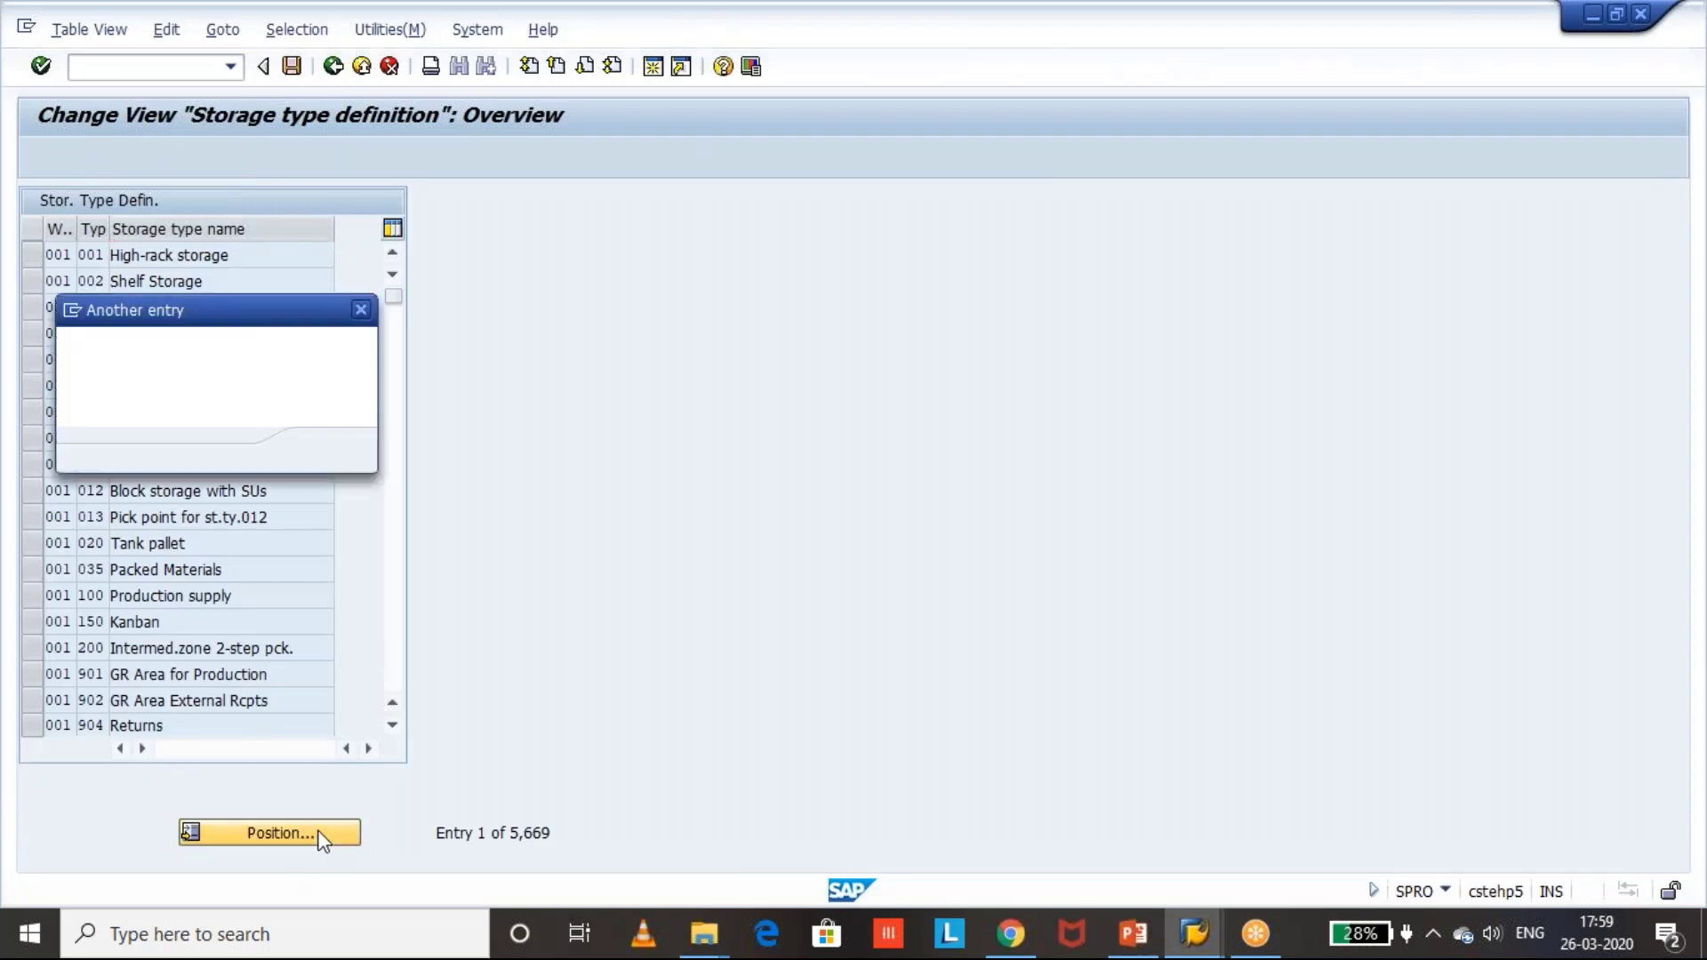
{"action": "type", "text": "gk1"}
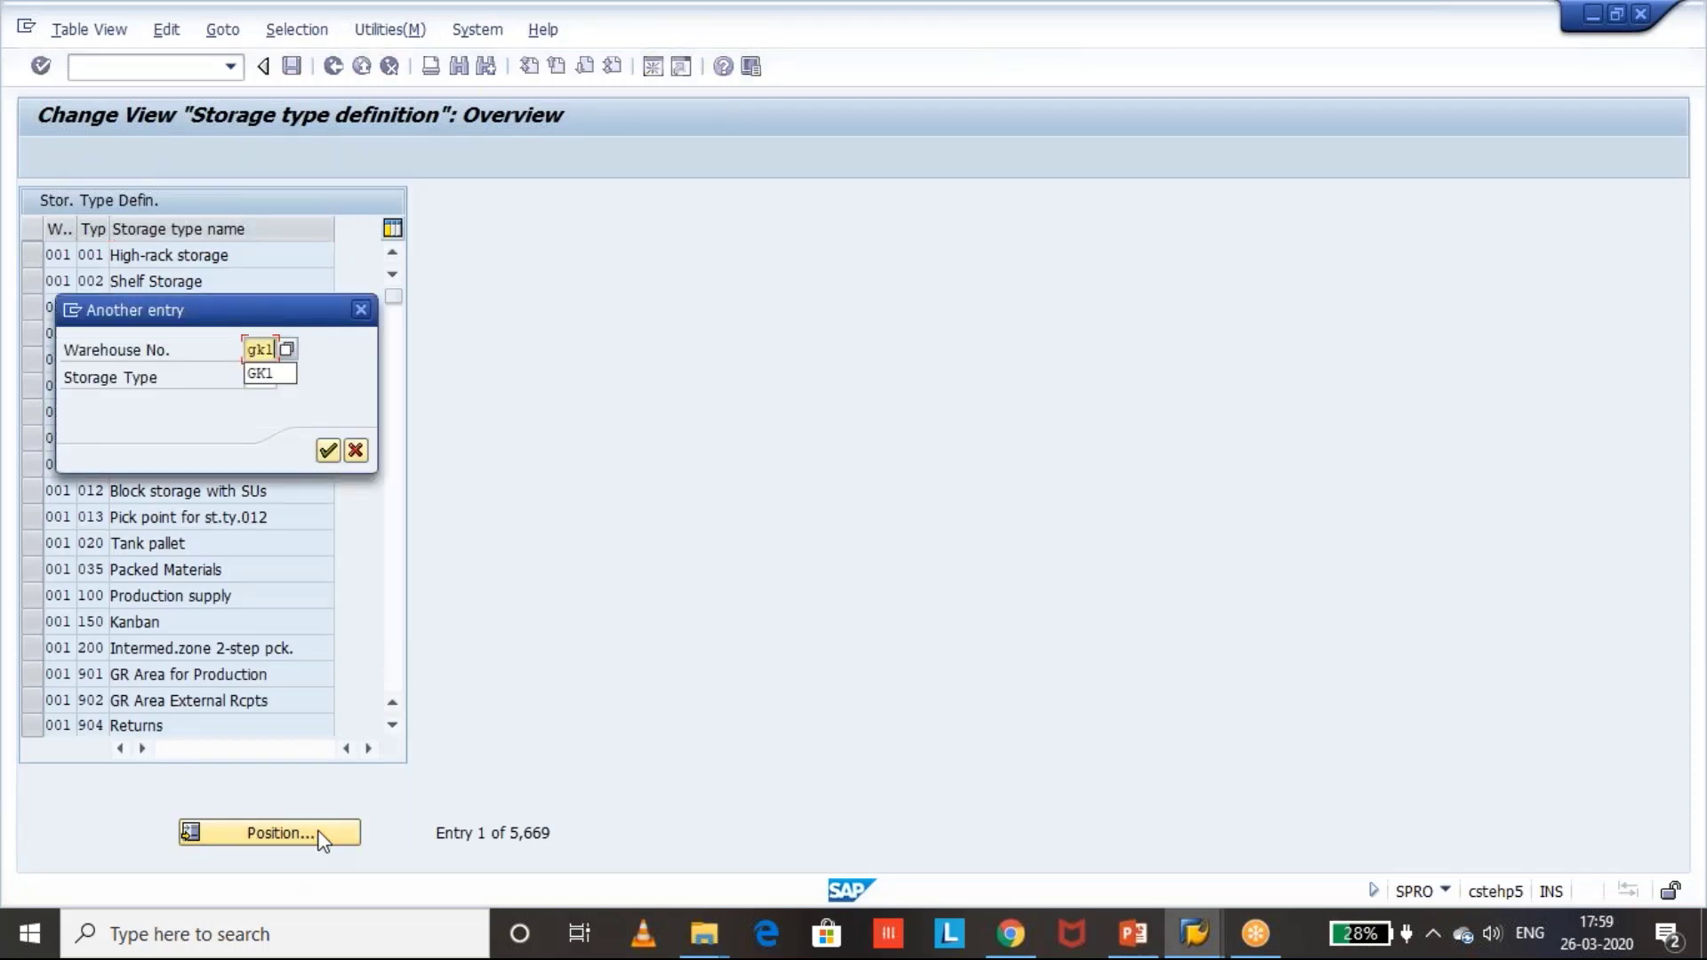
{"action": "key", "text": "Tab"}
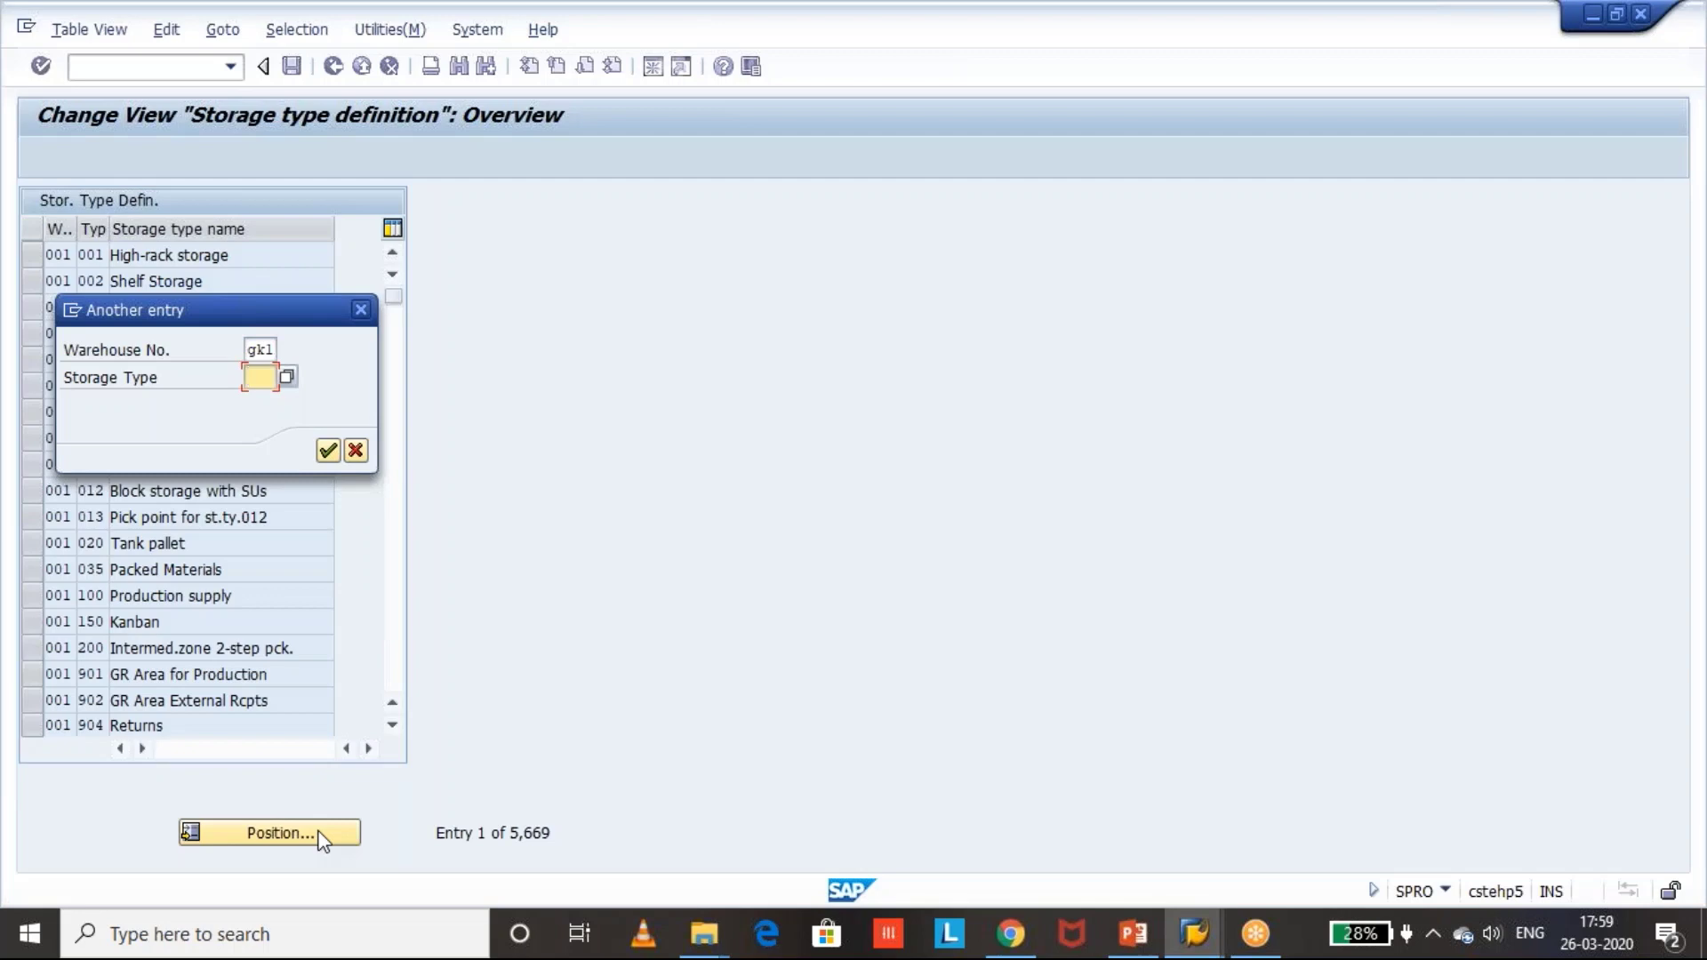
{"action": "key", "text": "Caps_Lock"}
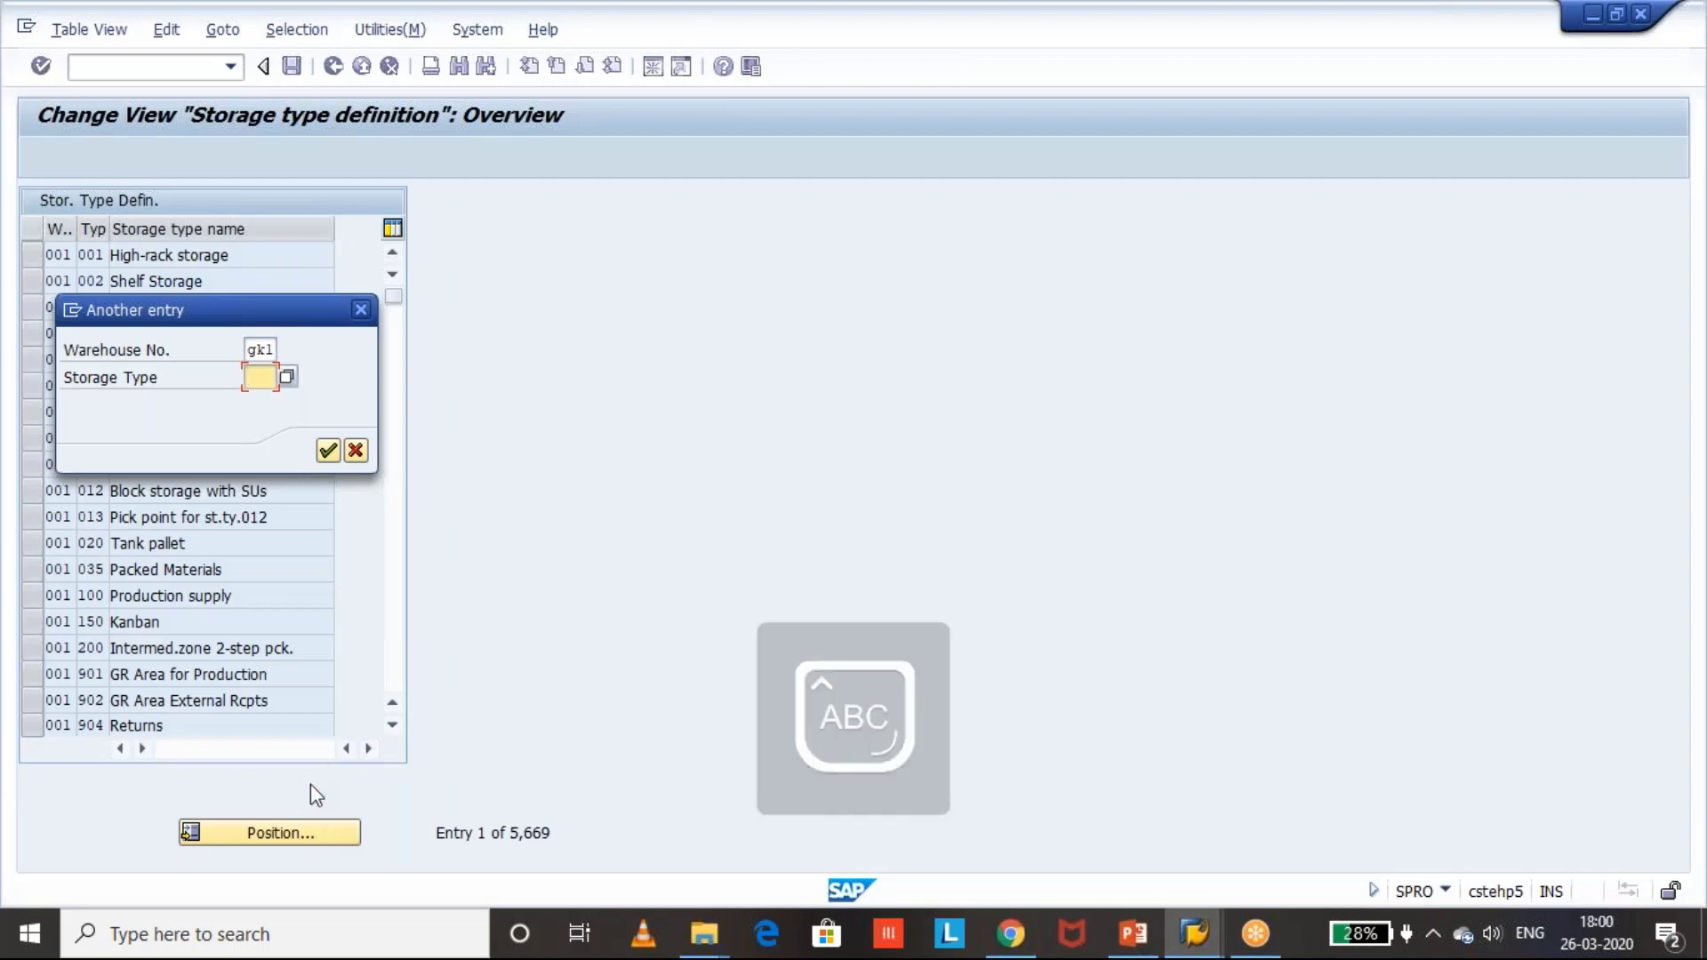
{"action": "type", "text": "USA"}
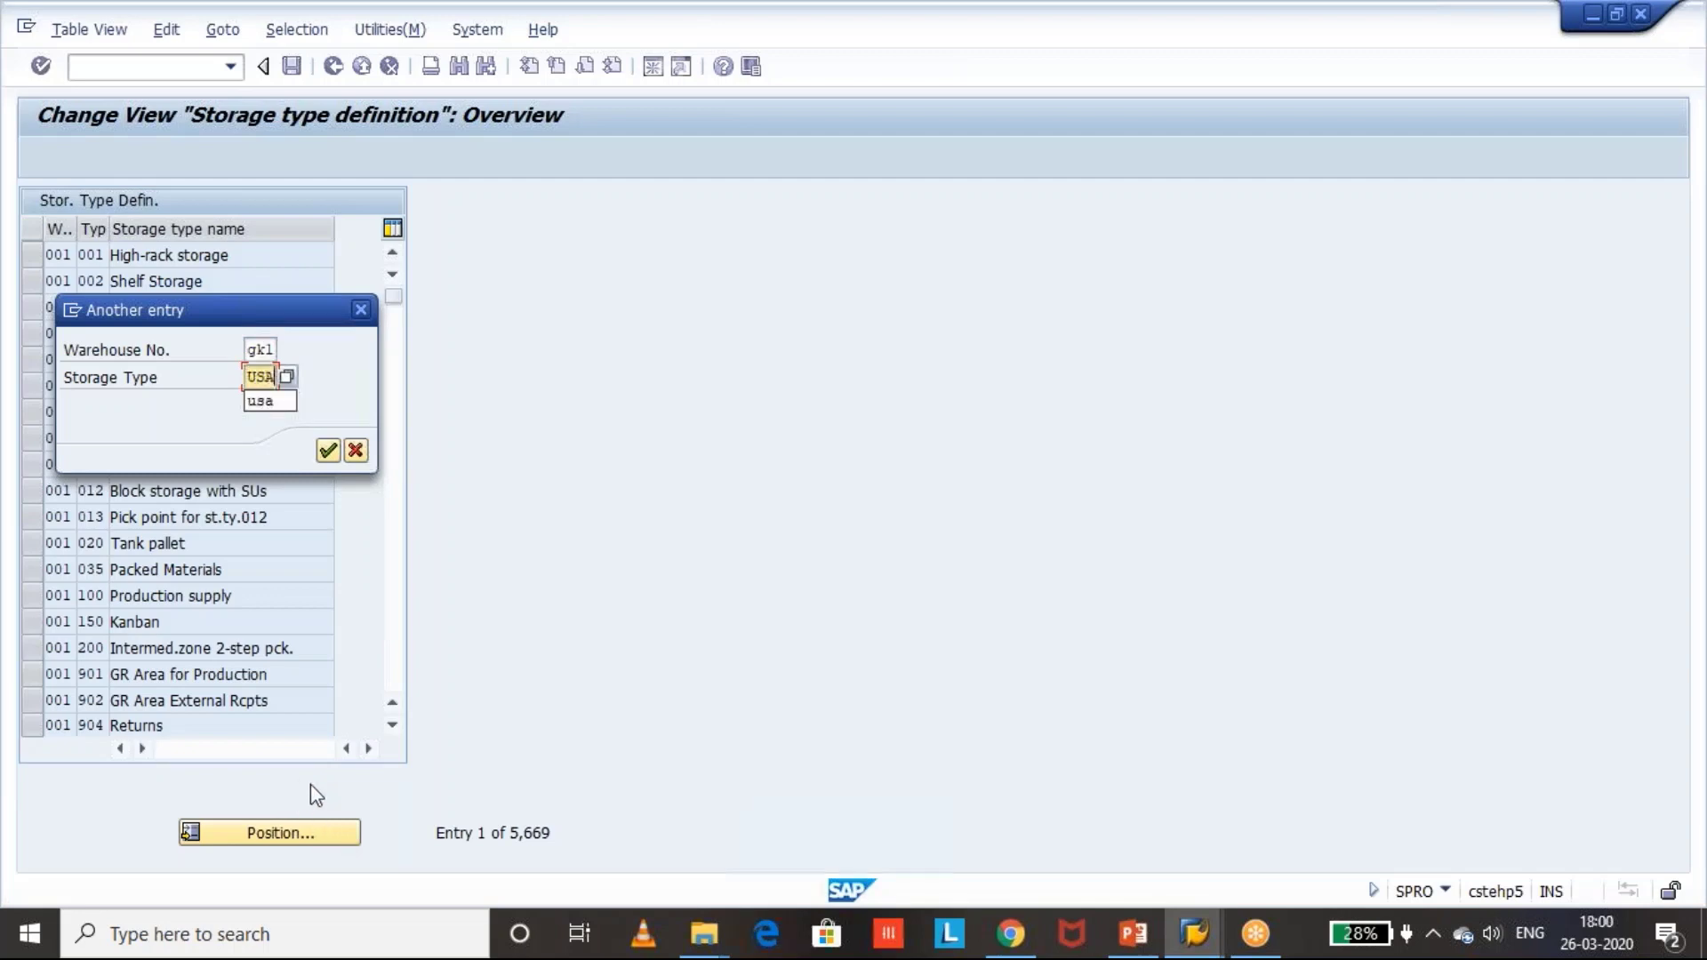
{"action": "key", "text": "Return"}
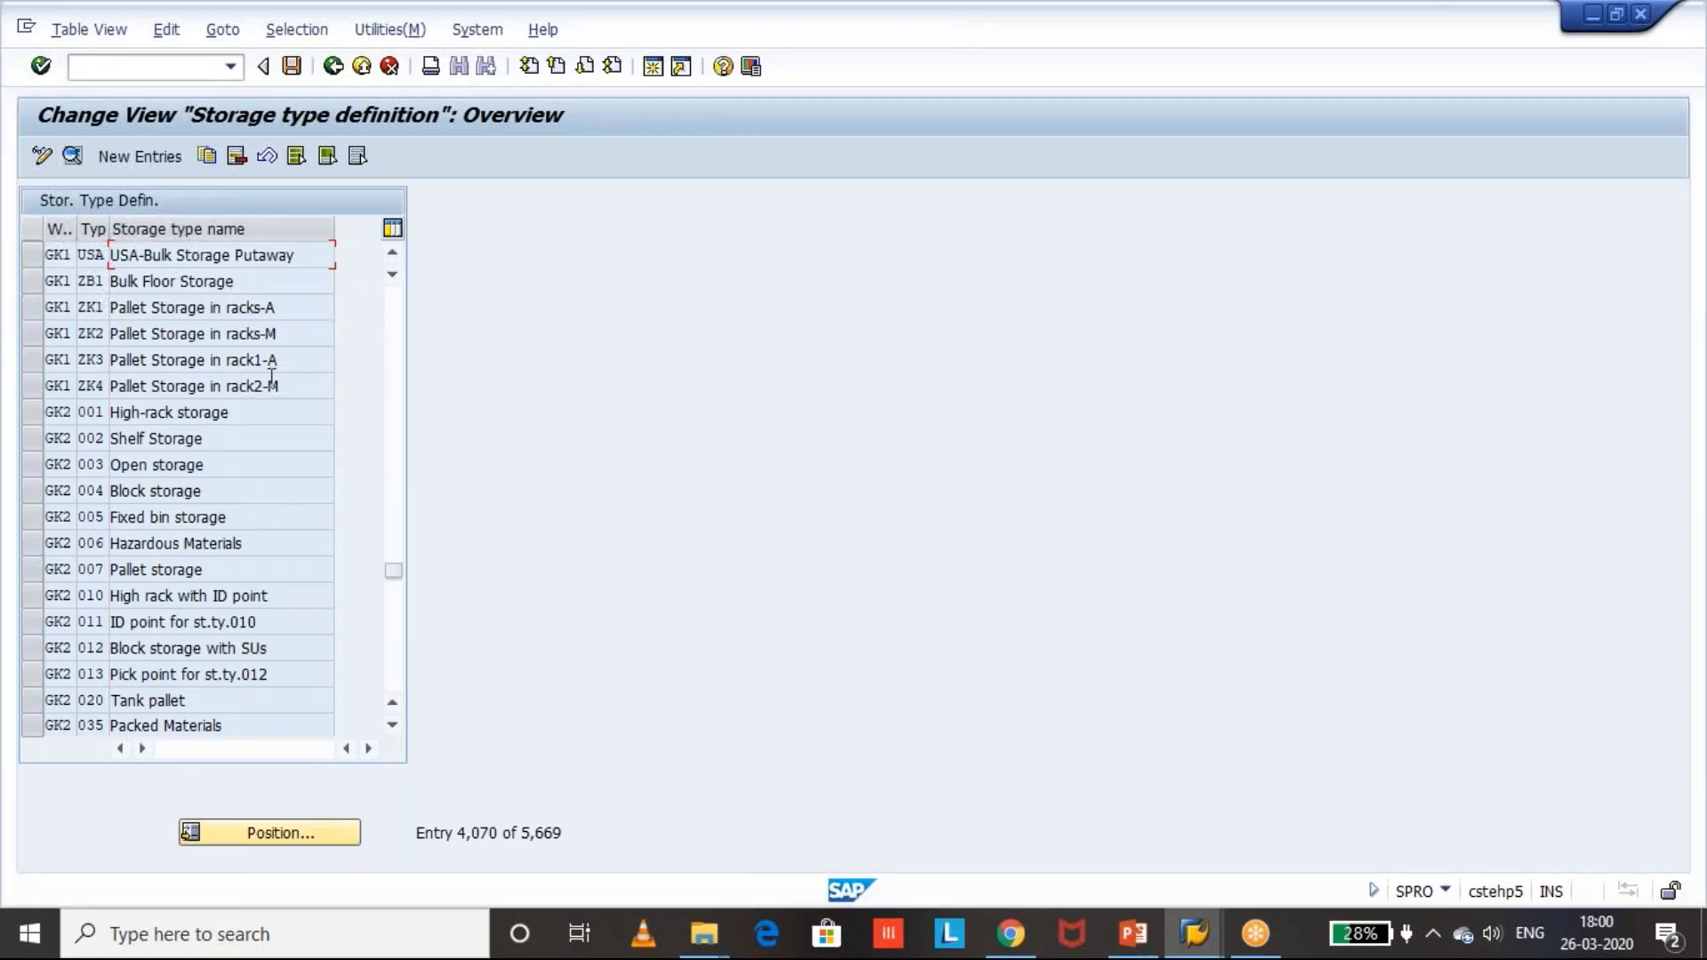
View the GK1 USA storage type details, then return to the overview.
{"action": "left_click", "coordinate": [34, 261]}
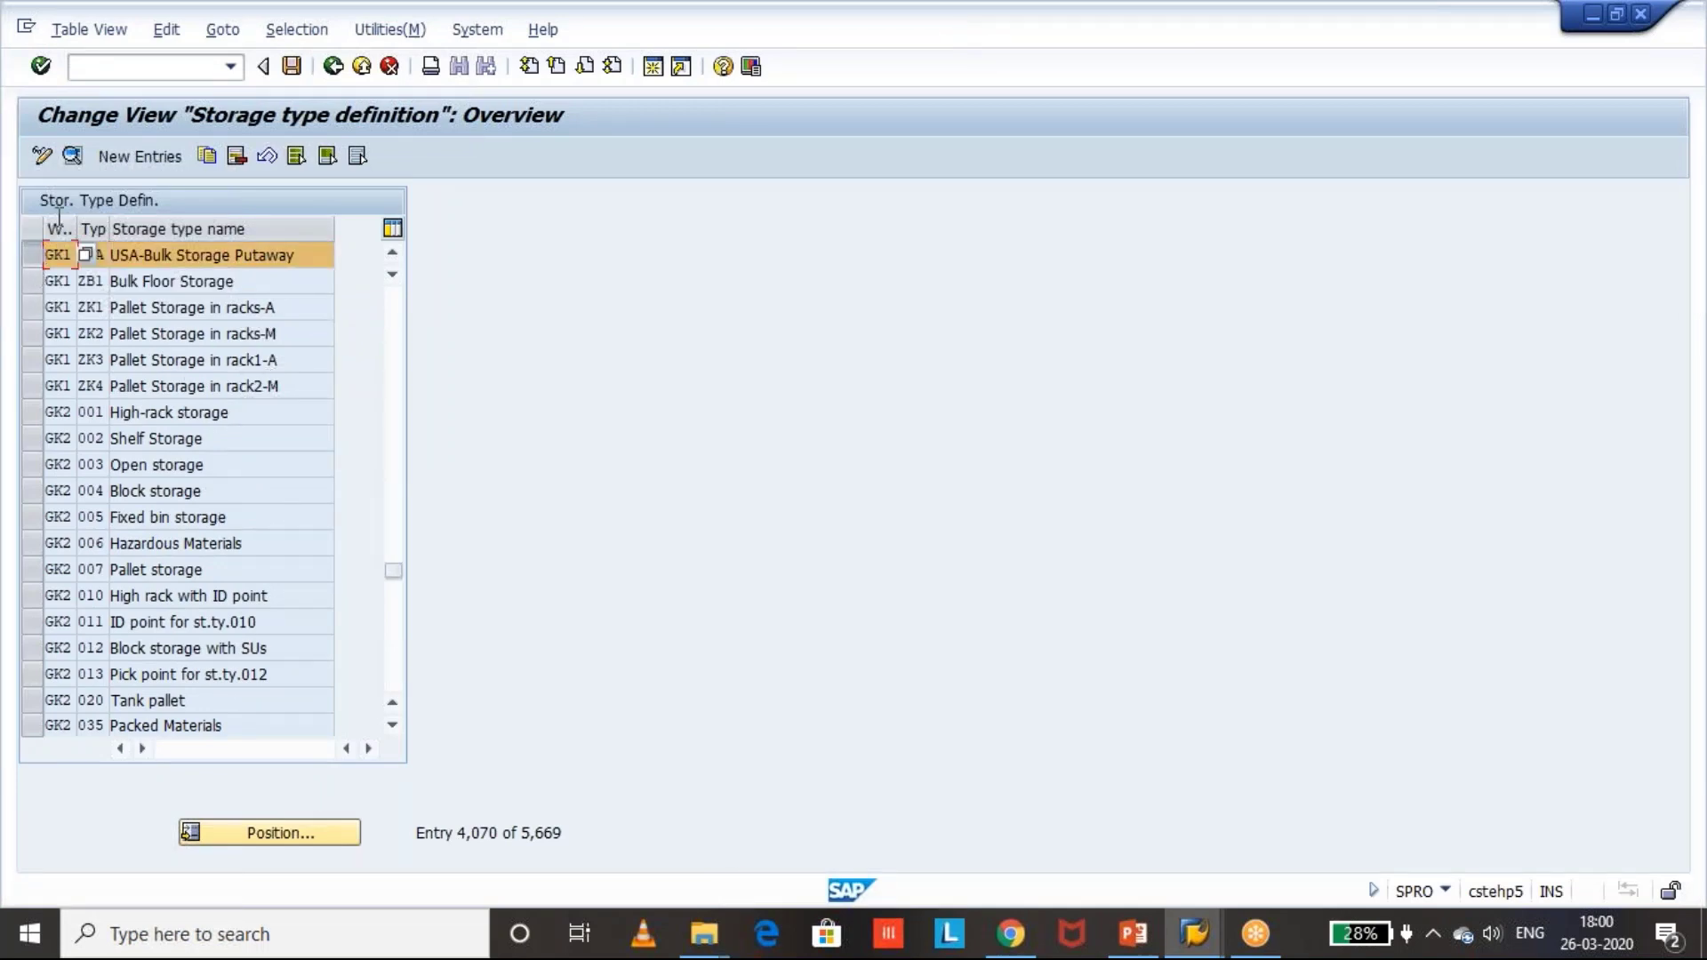
{"action": "left_click", "coordinate": [73, 158]}
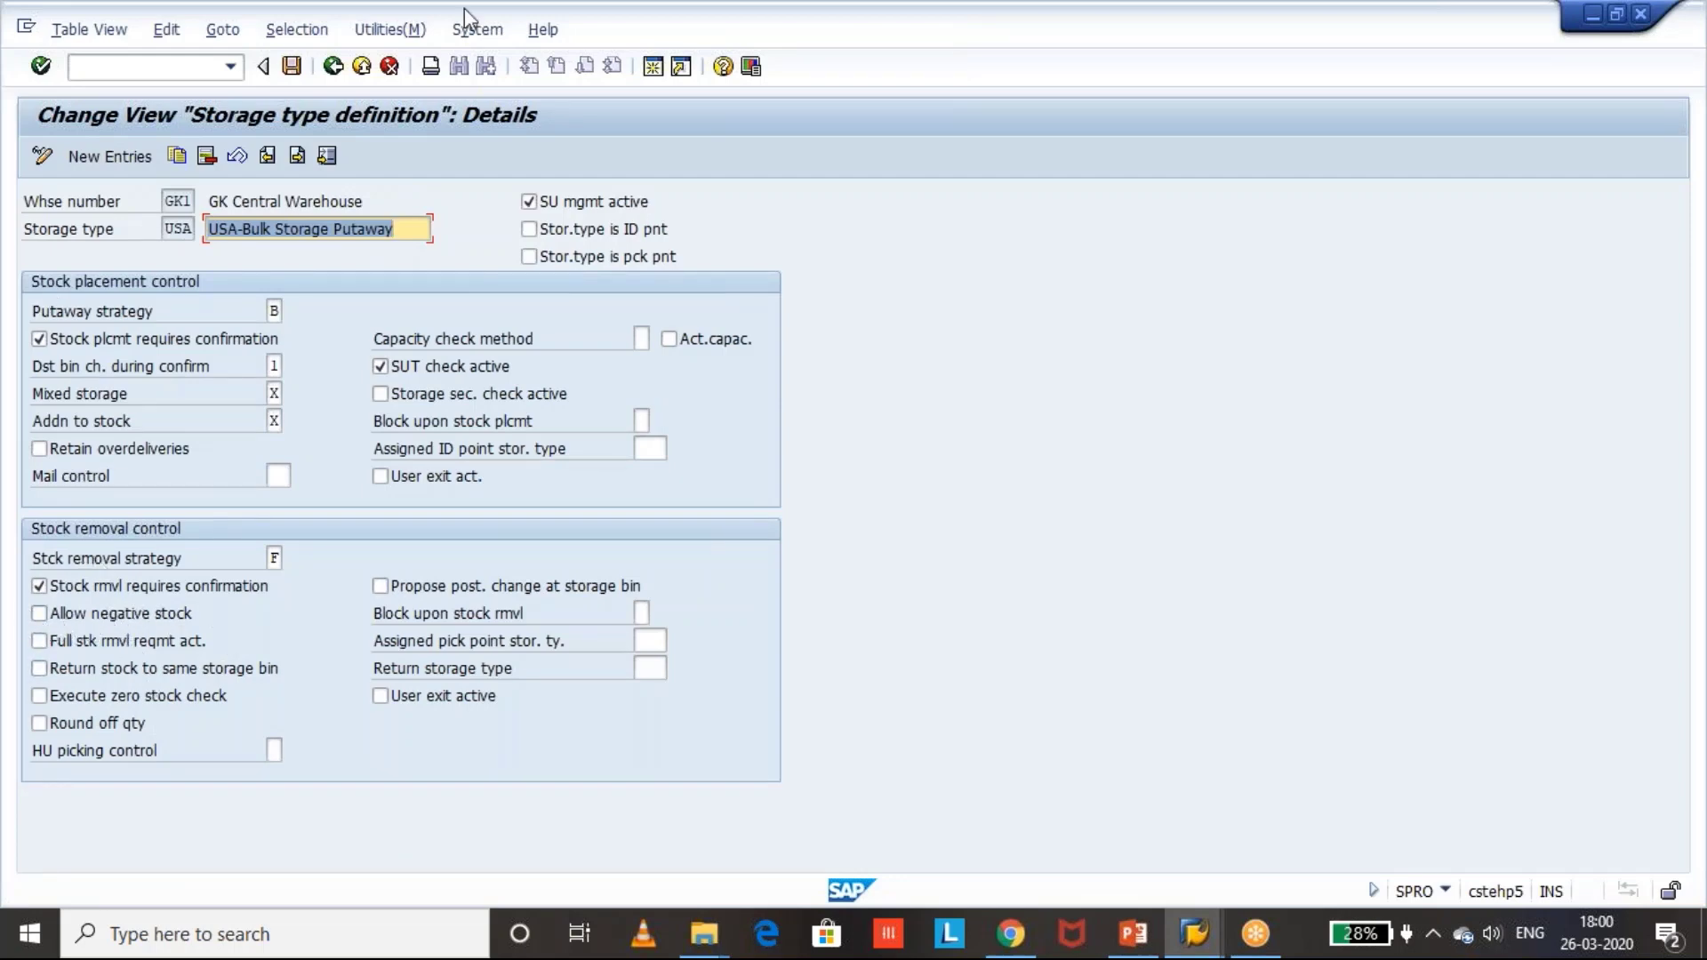
{"action": "left_click", "coordinate": [333, 66]}
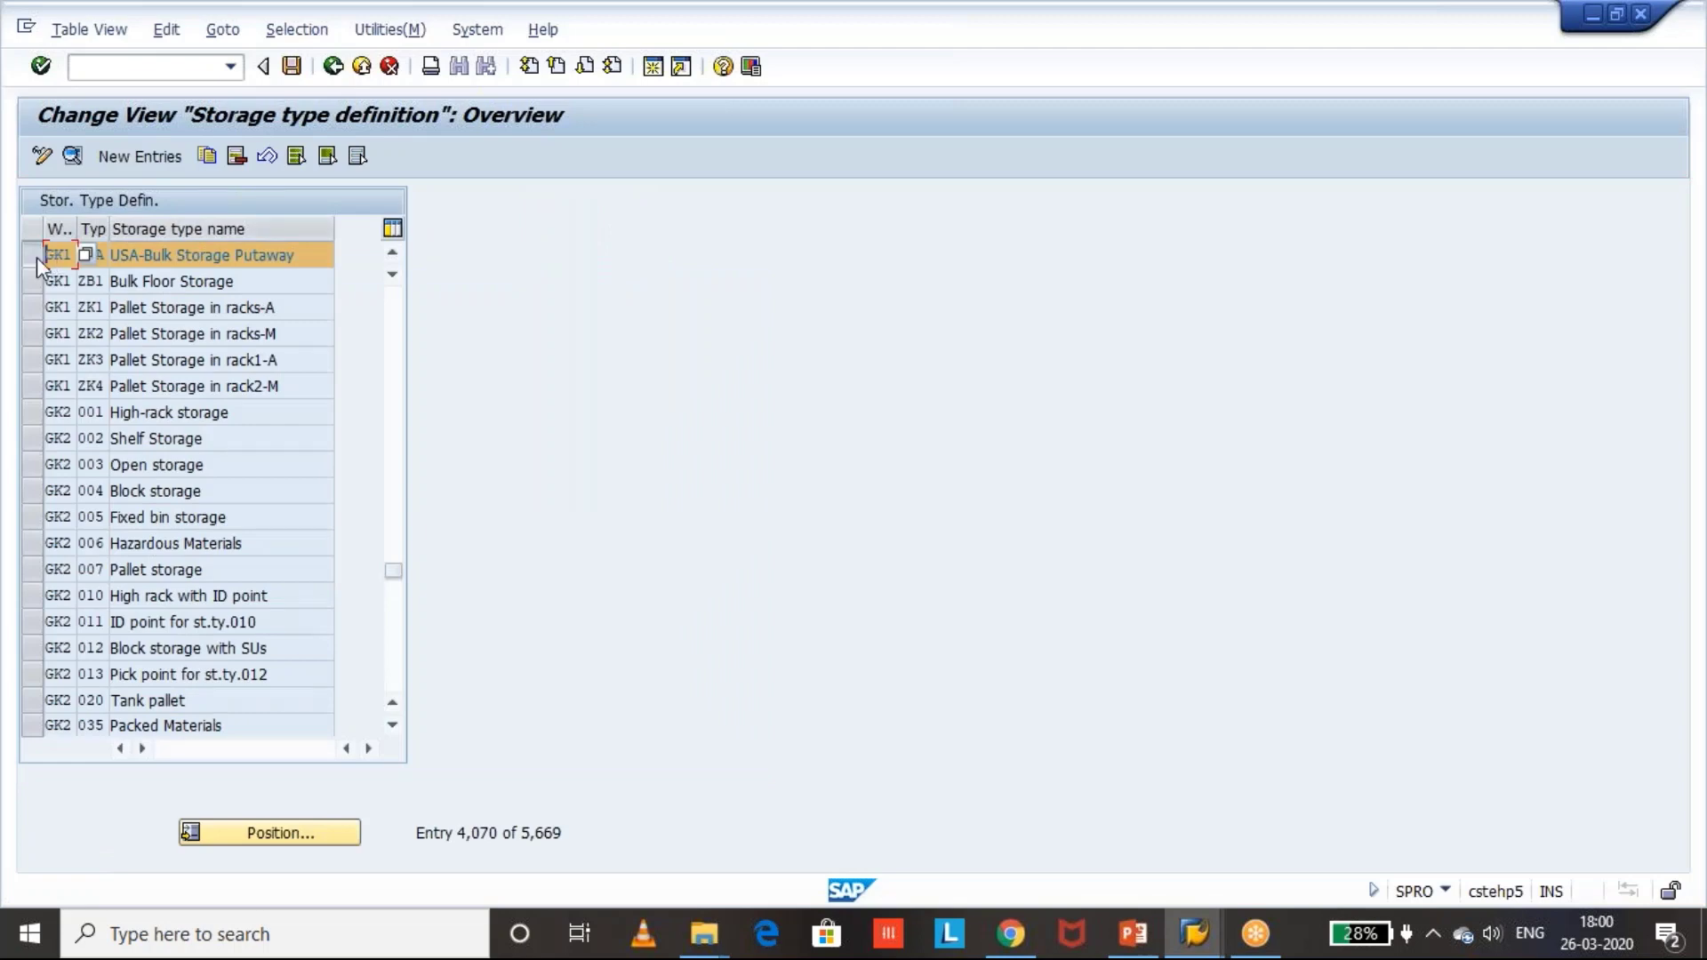
Position the storage type list at warehouse GK1, storage type 902.
{"action": "left_click", "coordinate": [276, 831]}
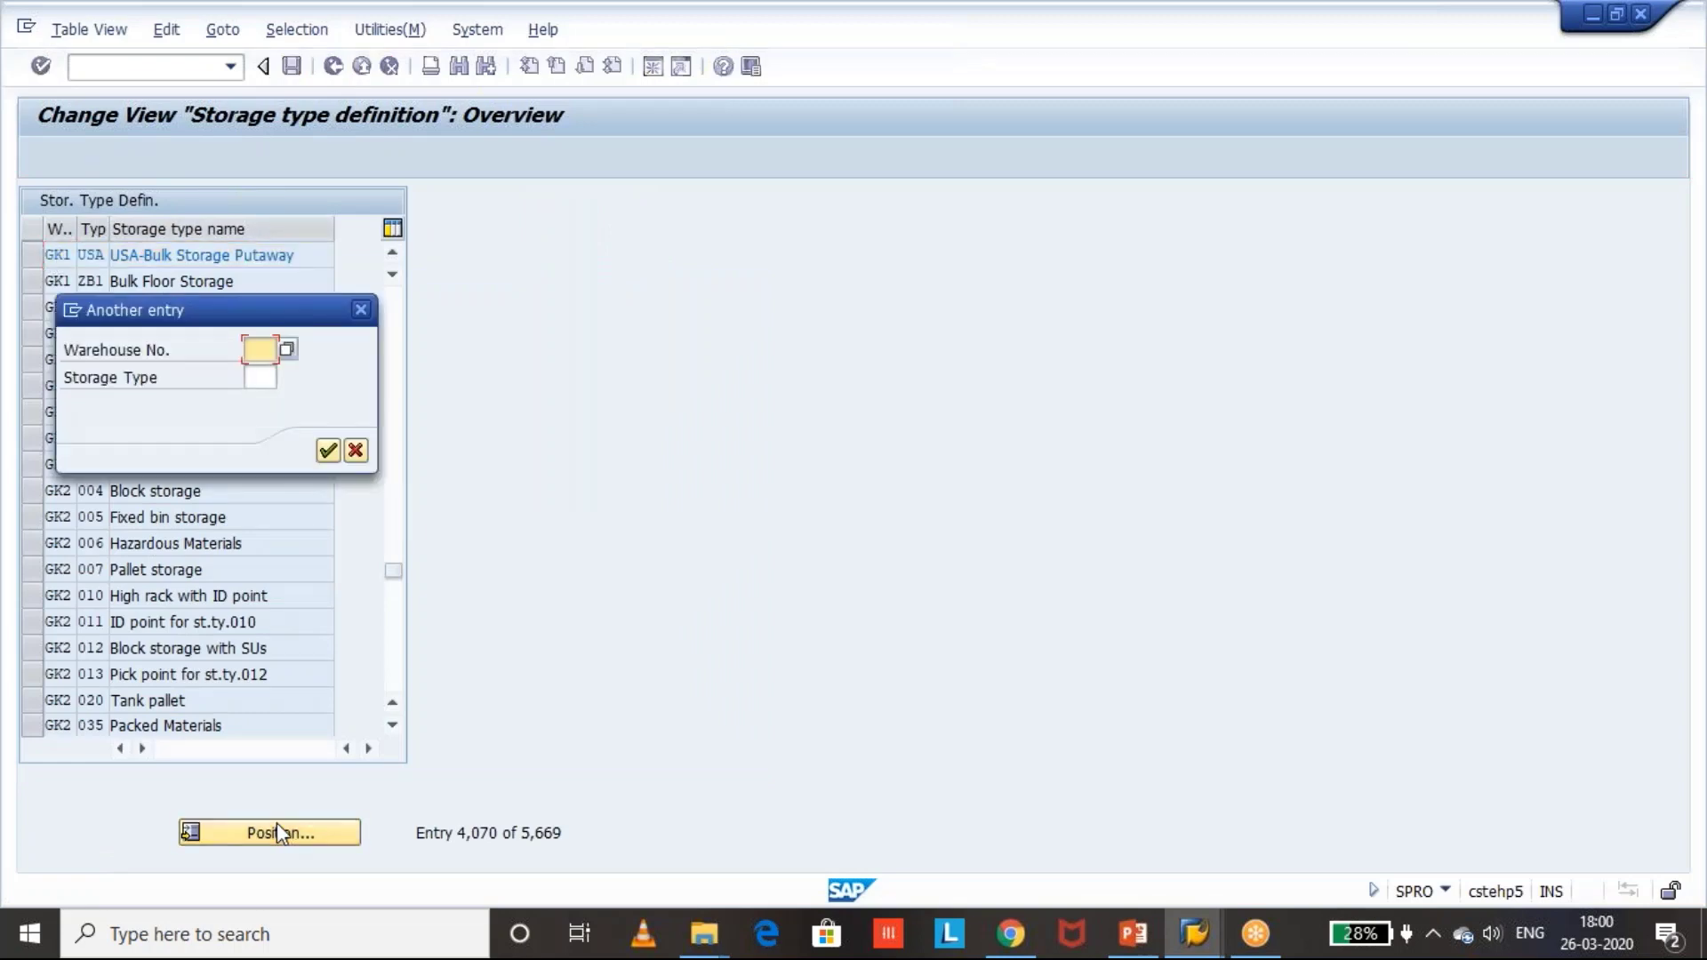
{"action": "type", "text": "GK1"}
{"action": "key", "text": "Tab"}
{"action": "type", "text": "902"}
{"action": "key", "text": "Return"}
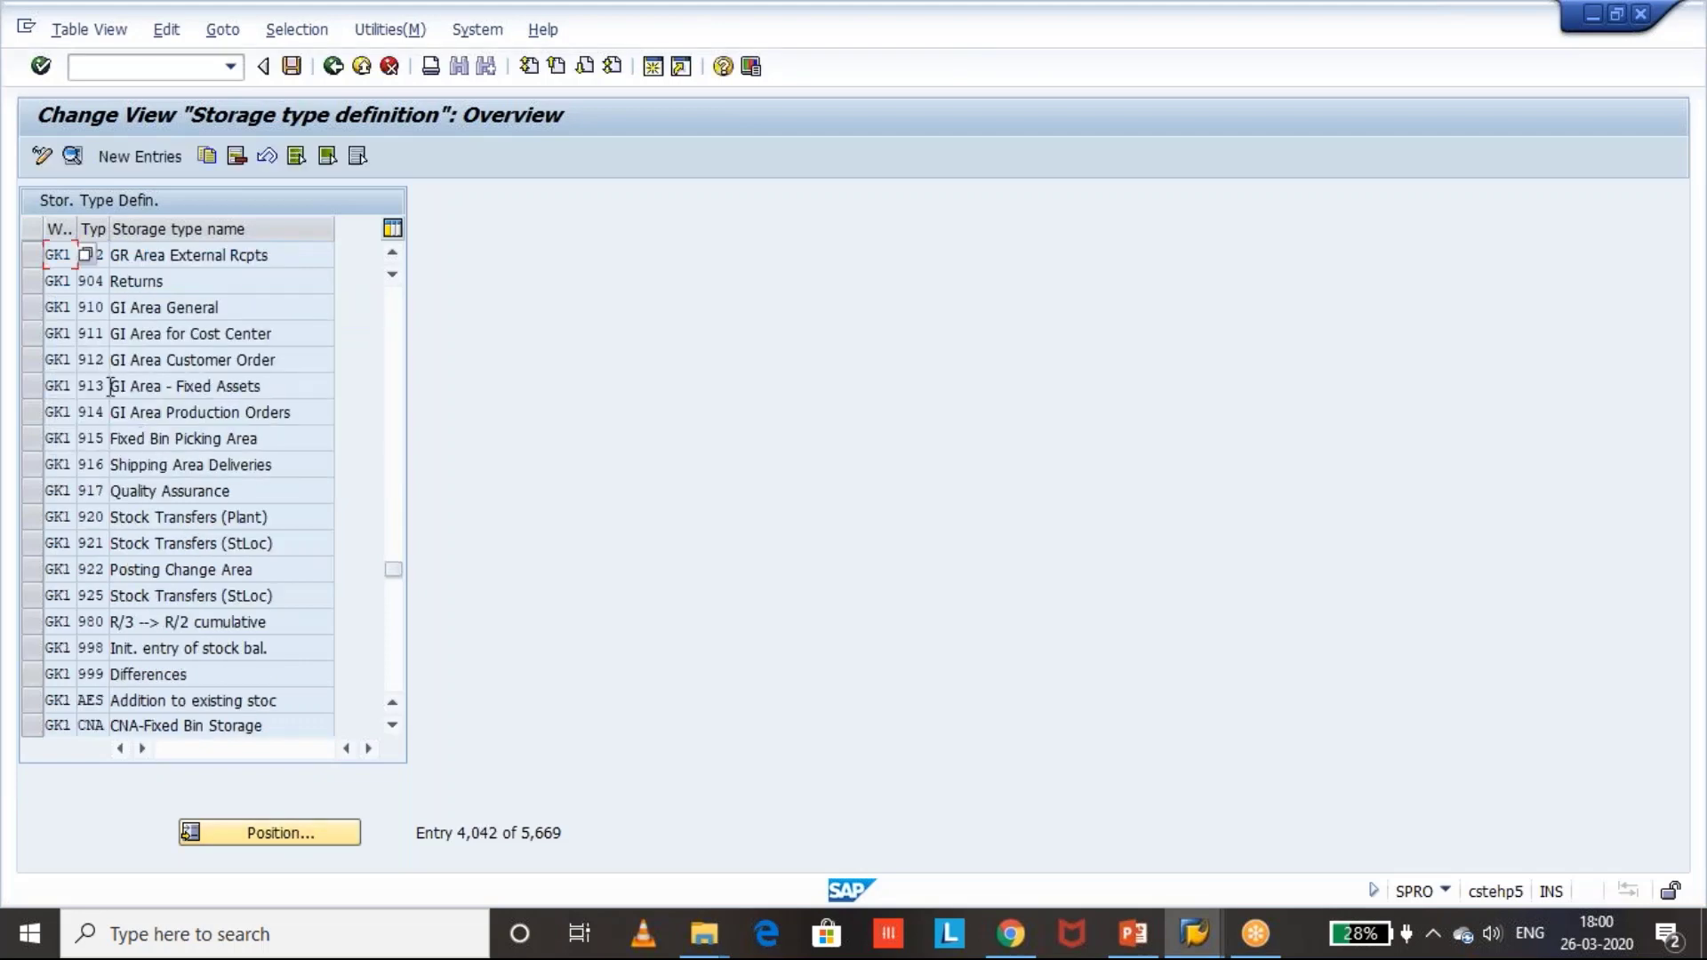
Open the storage type 902 details and call up help on Allow negative stock.
{"action": "left_click", "coordinate": [30, 253]}
{"action": "left_click", "coordinate": [74, 156]}
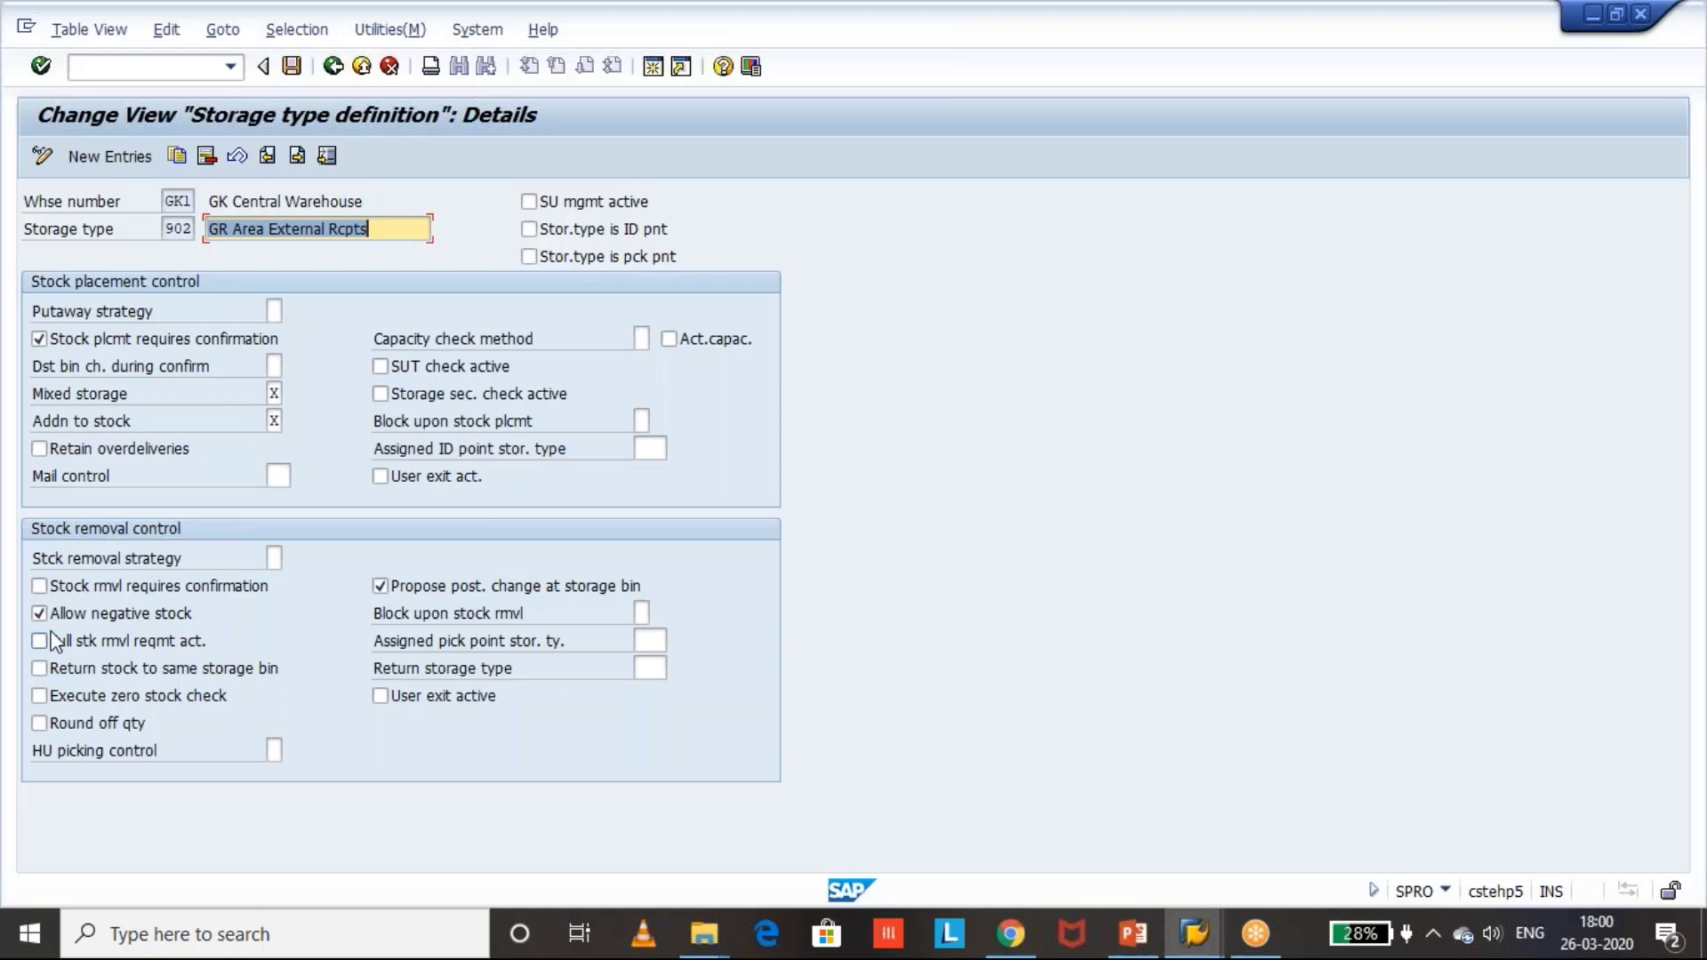
{"action": "double_click", "coordinate": [38, 612]}
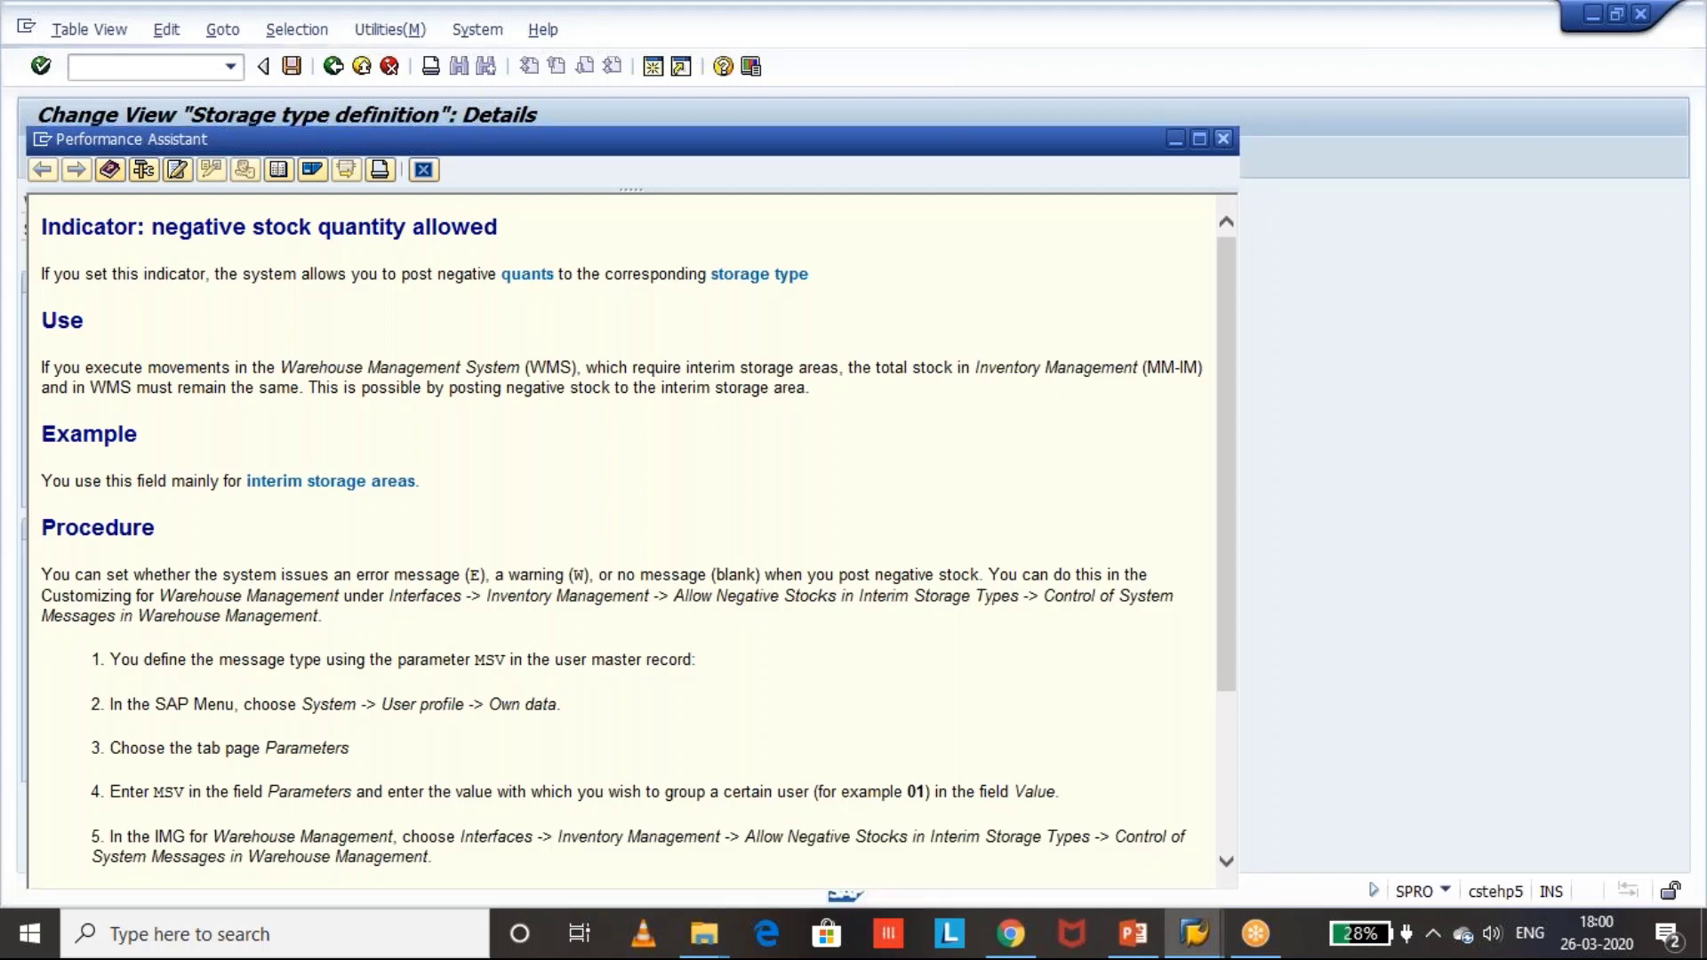
Close the 'negative stock quantity allowed' help window.
{"action": "key", "text": "Escape"}
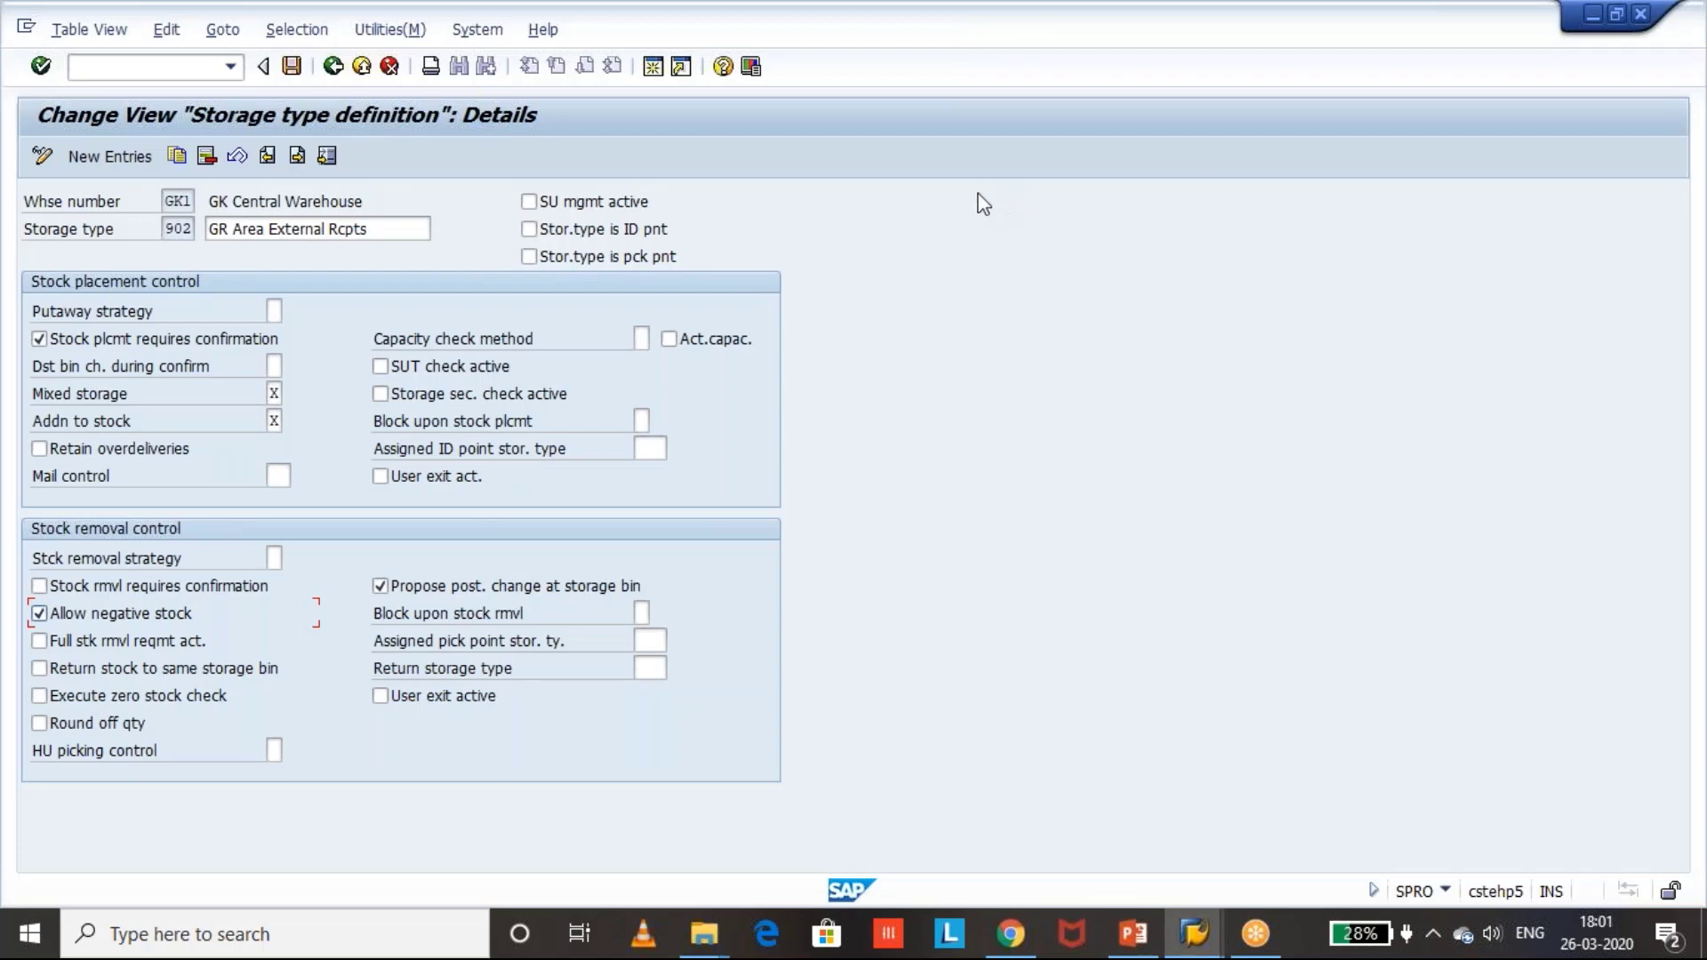
Return to the storage type definition overview and select the 902 row.
{"action": "left_click", "coordinate": [333, 67]}
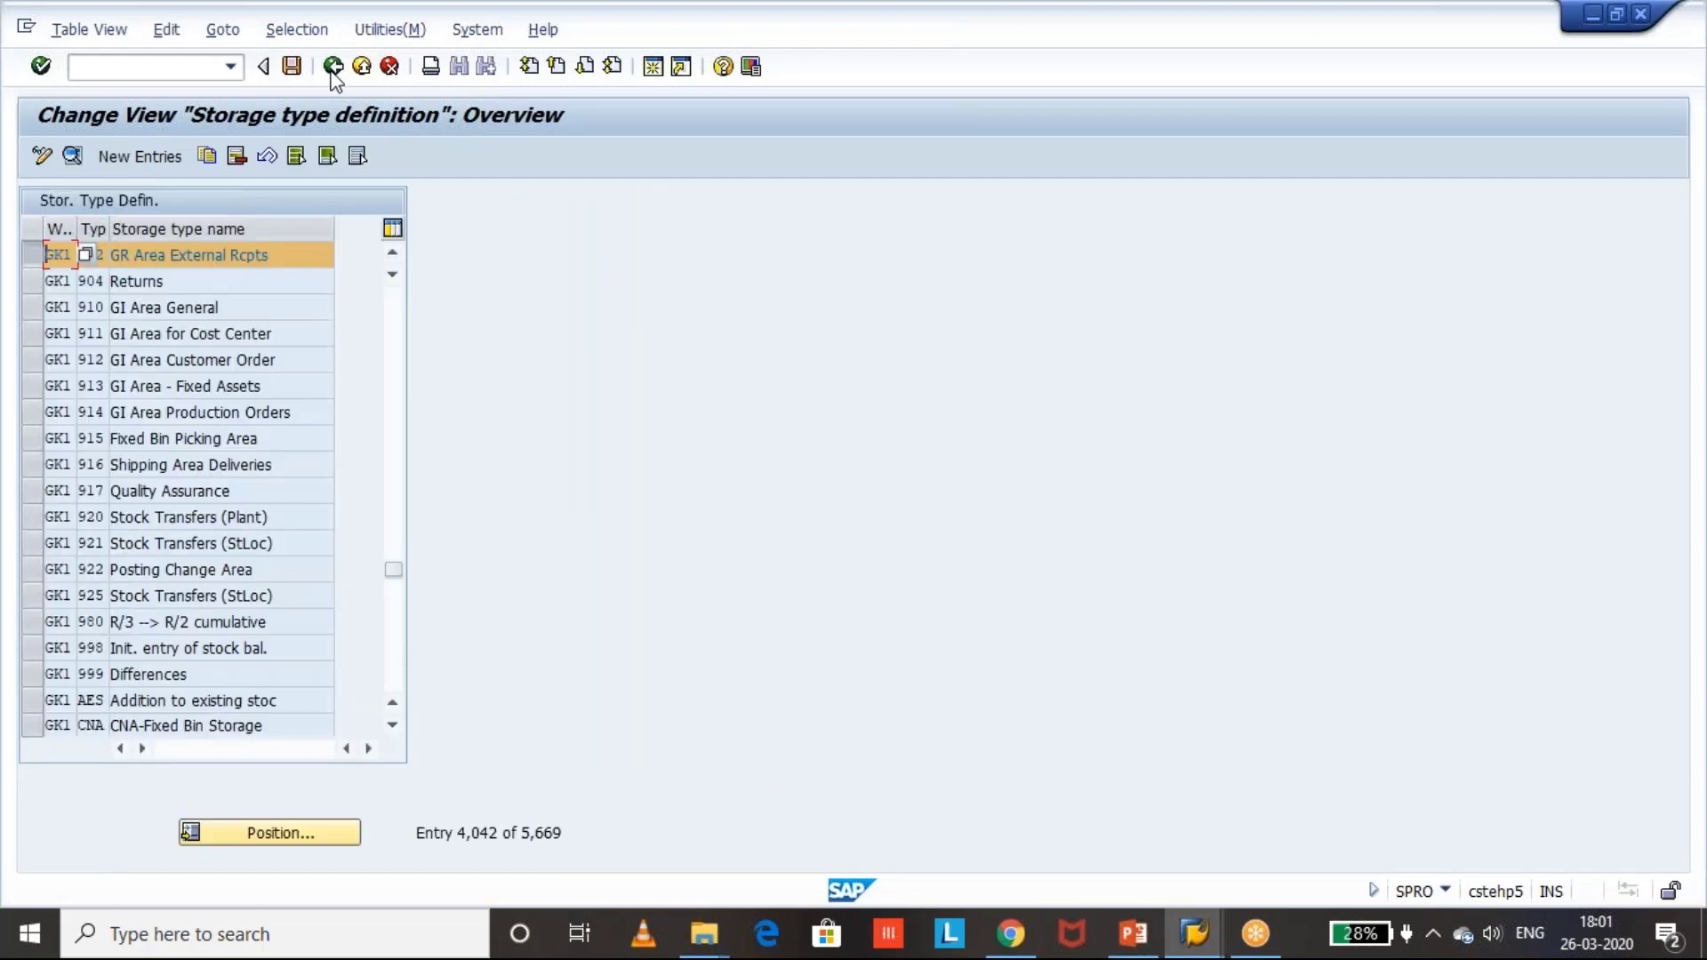
{"action": "left_click", "coordinate": [216, 251]}
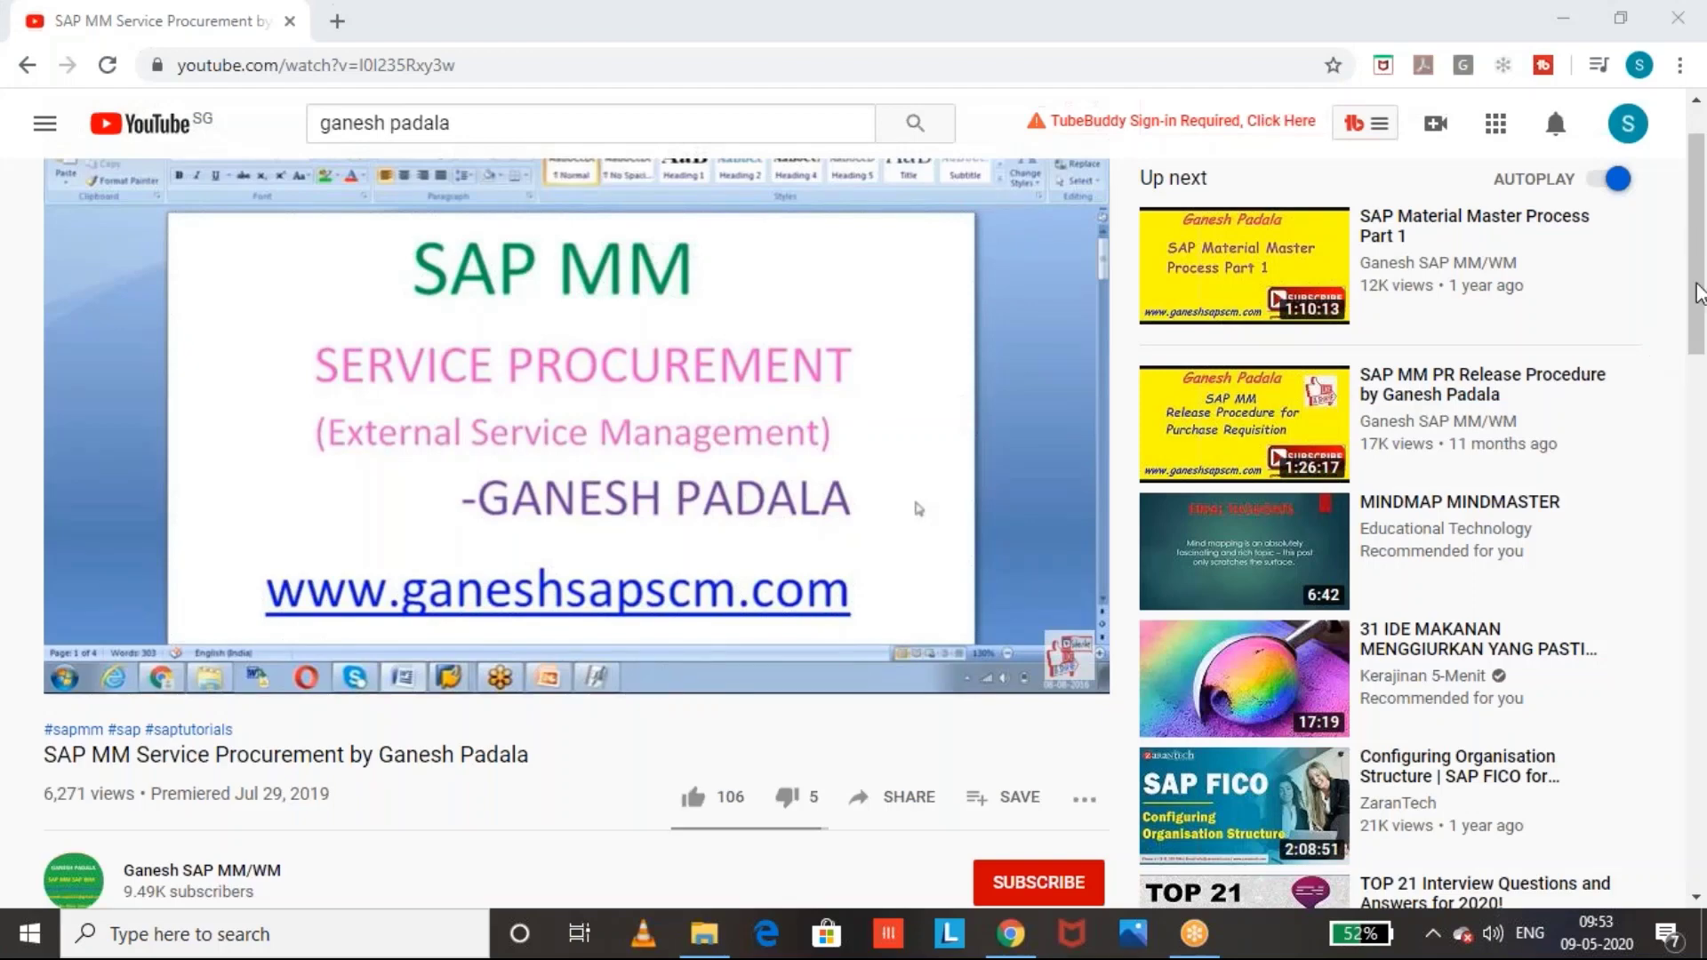
Subscribe to the SAP MM Service Procurement video's channel with All notifications.
{"action": "left_click_drag", "start_coordinate": [1699, 276], "coordinate": [1699, 303]}
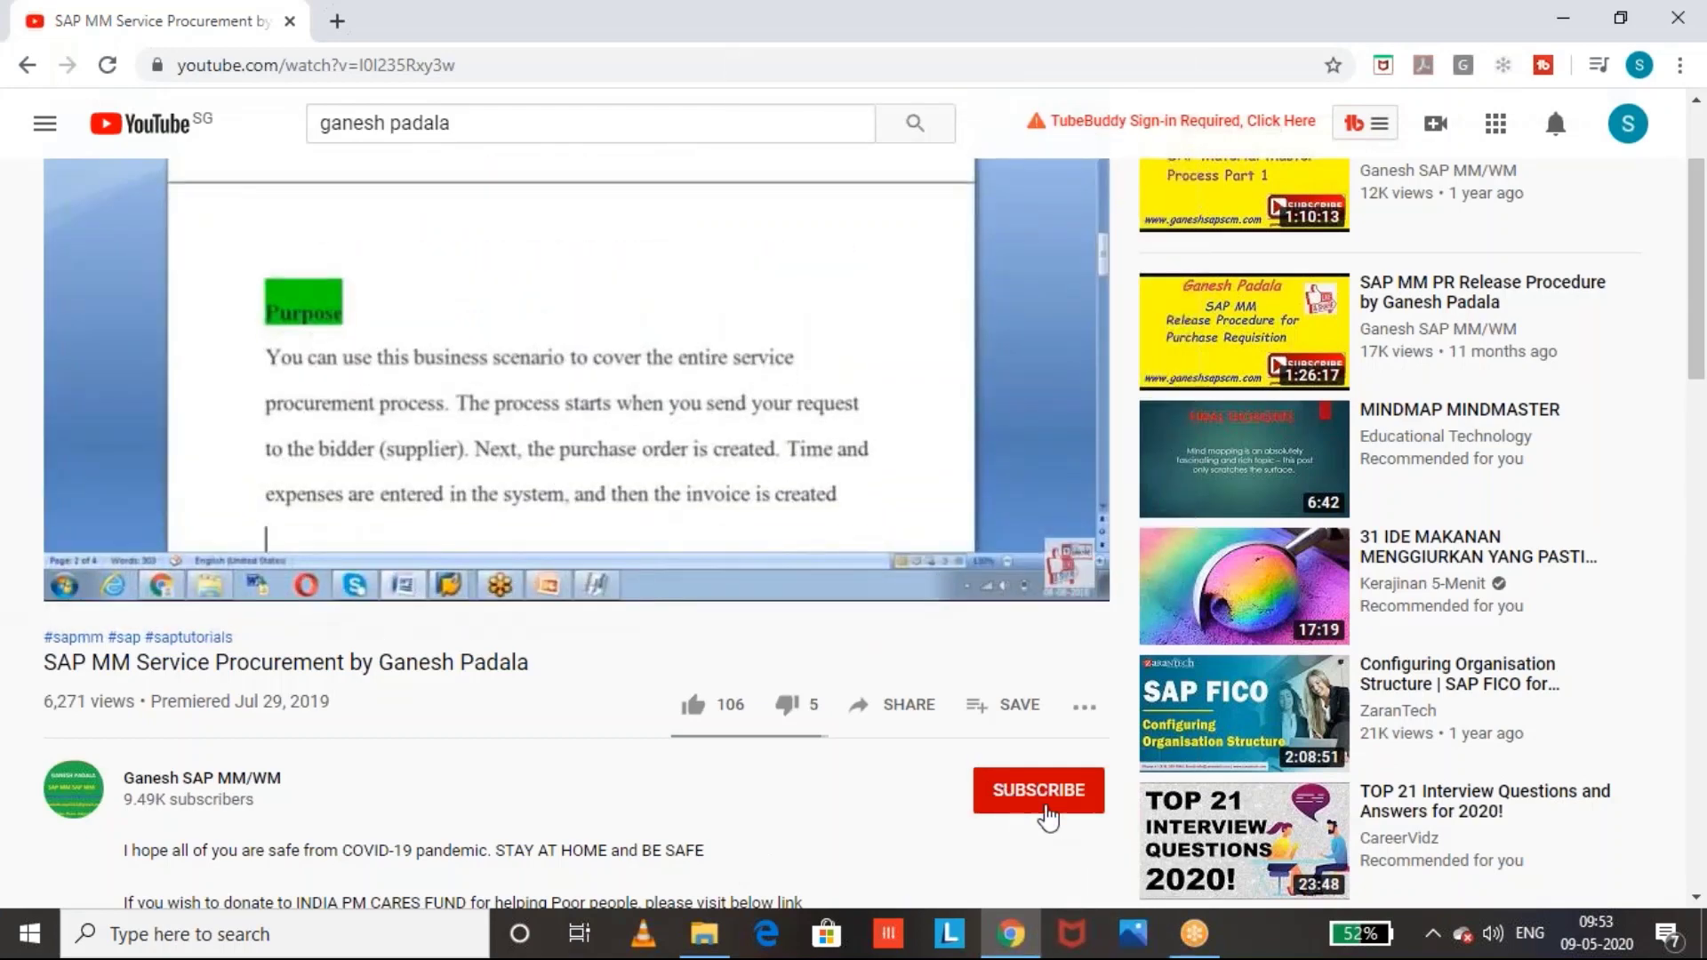
{"action": "left_click", "coordinate": [1040, 792]}
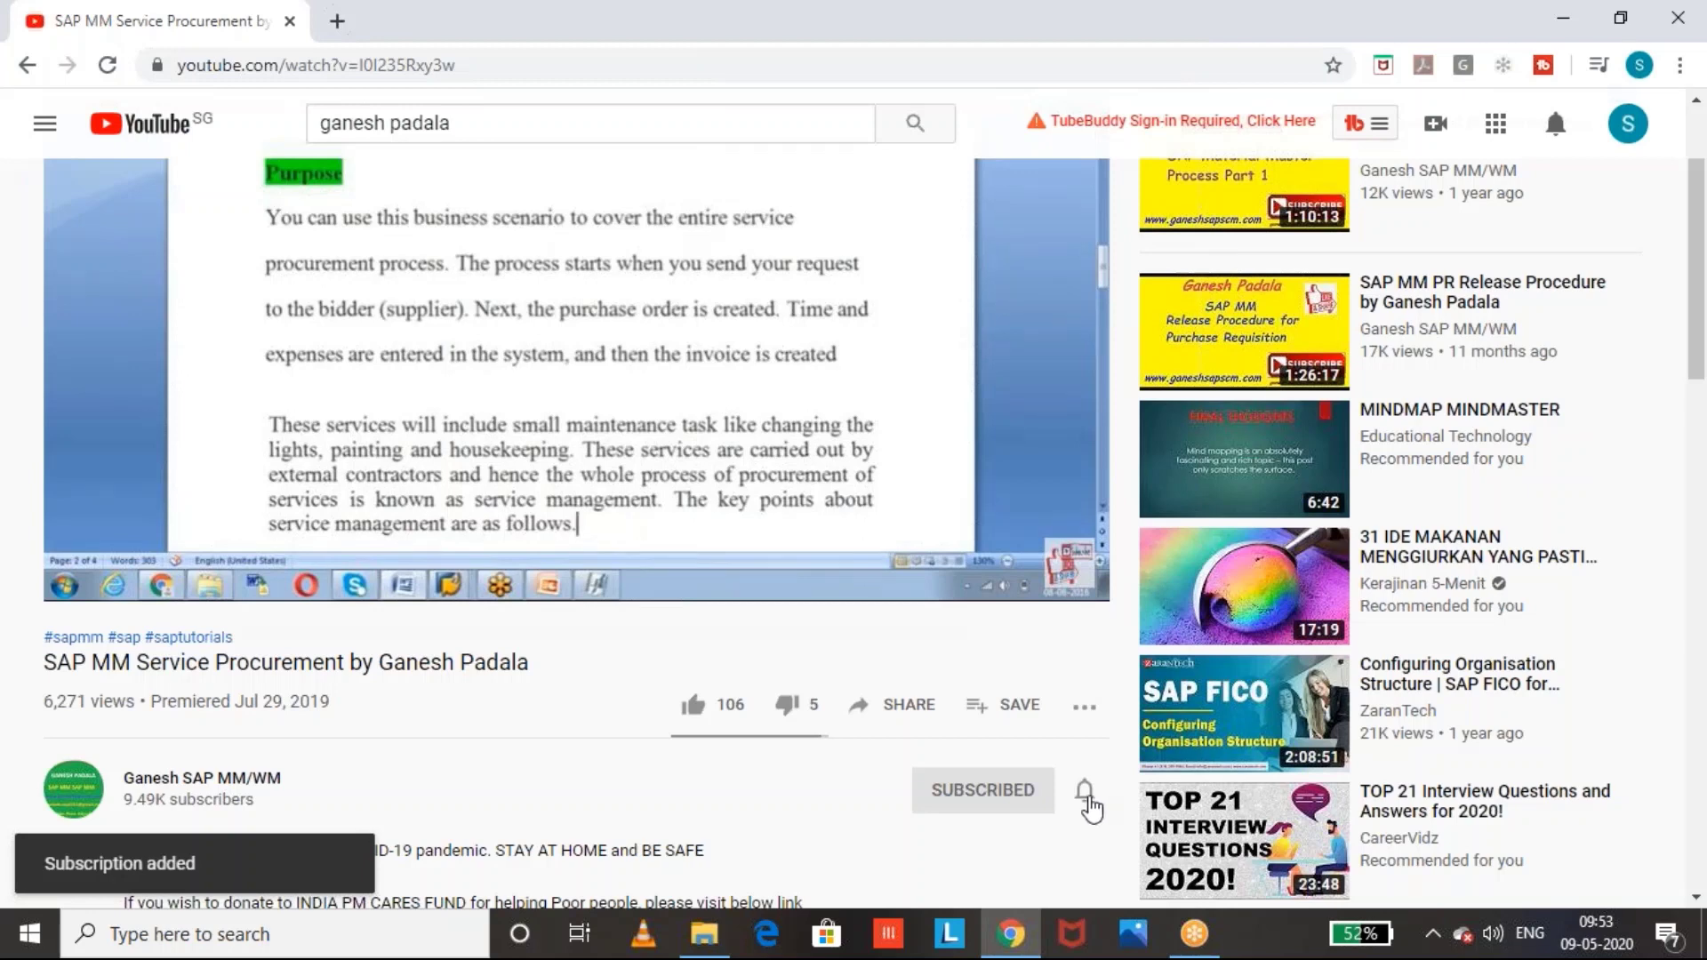
{"action": "left_click", "coordinate": [1086, 801]}
{"action": "left_click", "coordinate": [1135, 648]}
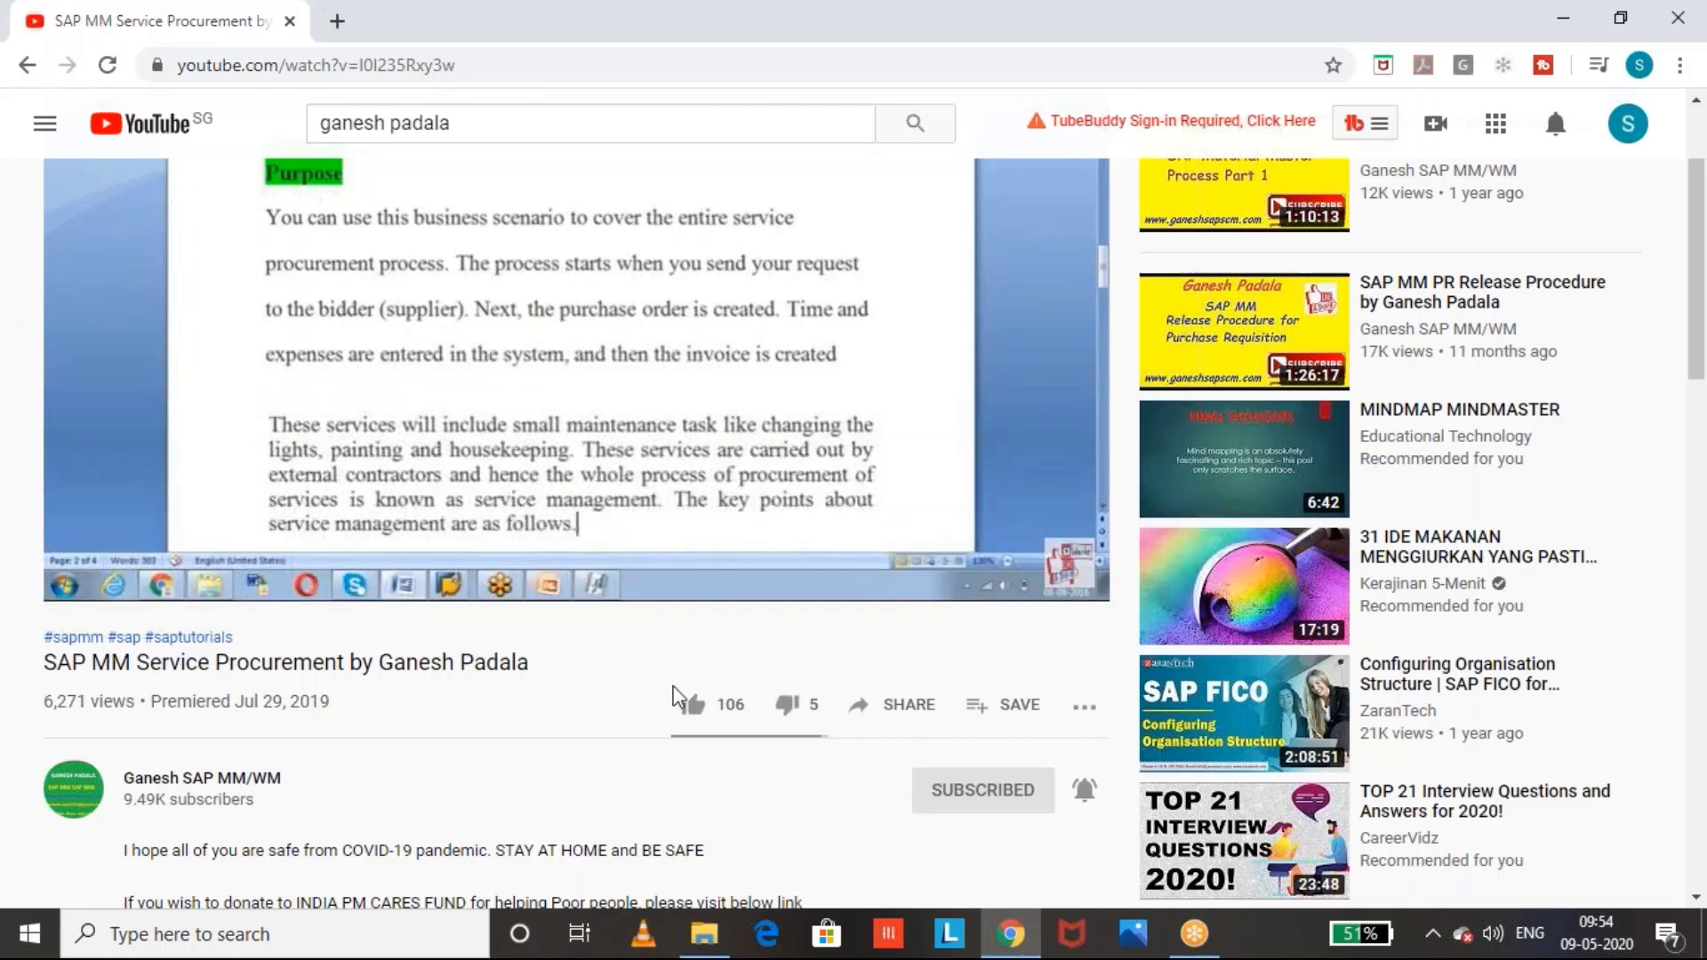
Like the Service Procurement video and expand its description down to the playlist links.
{"action": "left_click", "coordinate": [694, 707]}
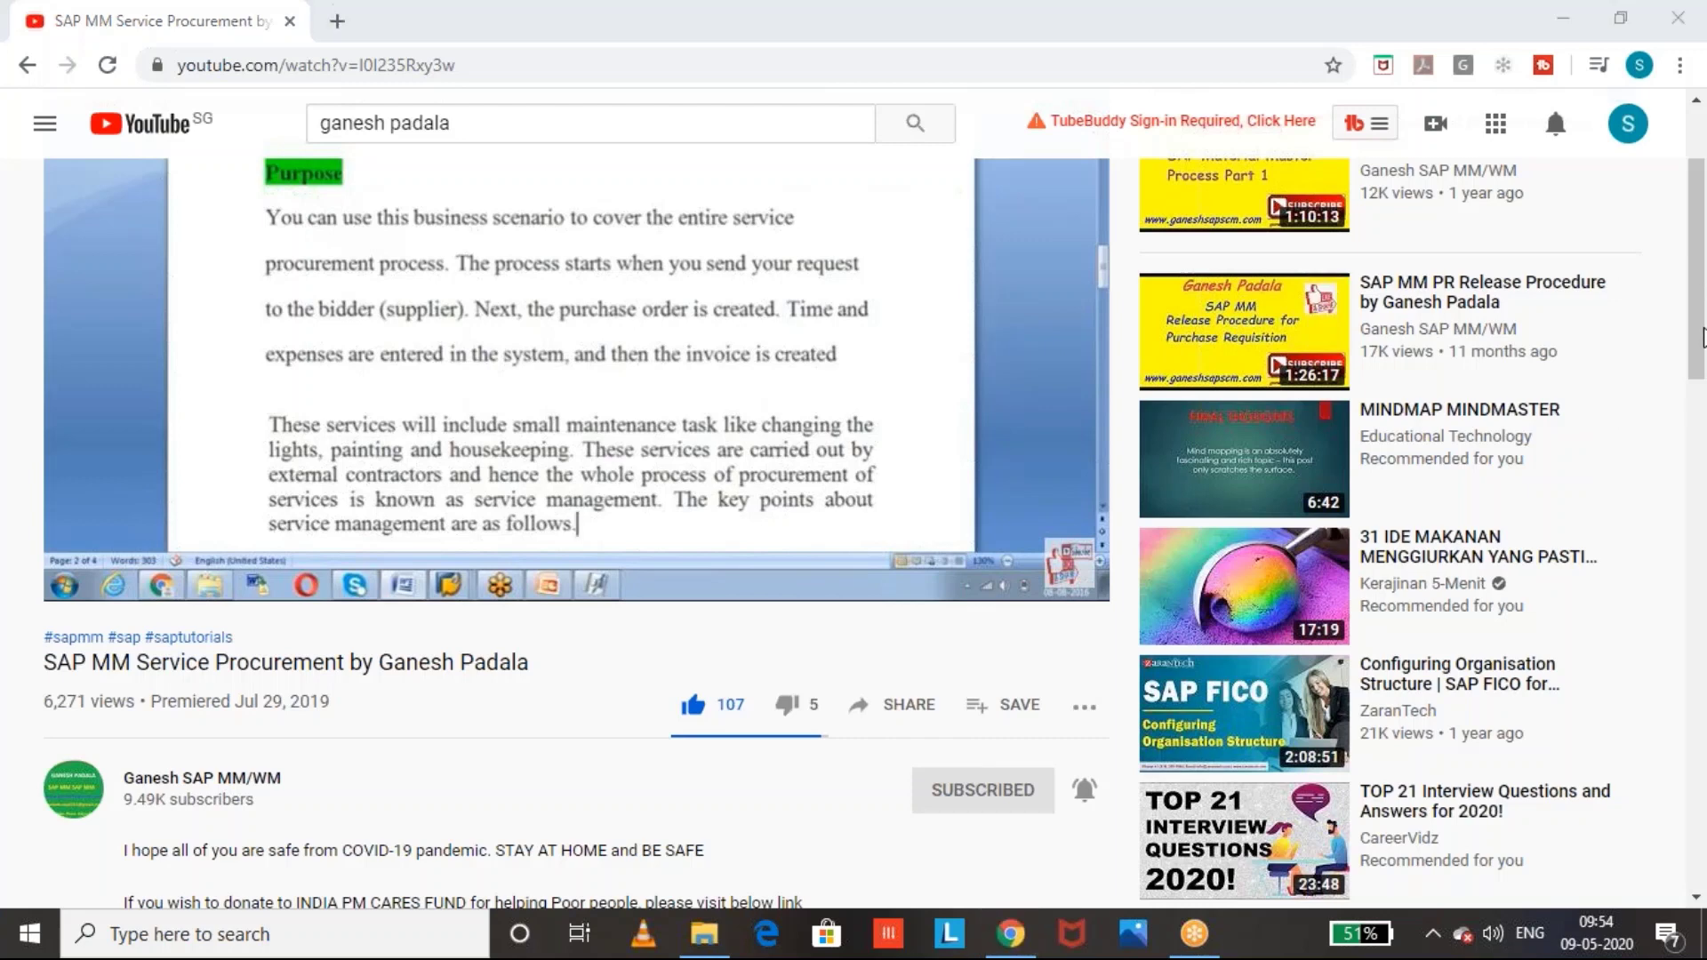
{"action": "left_click", "coordinate": [1699, 347]}
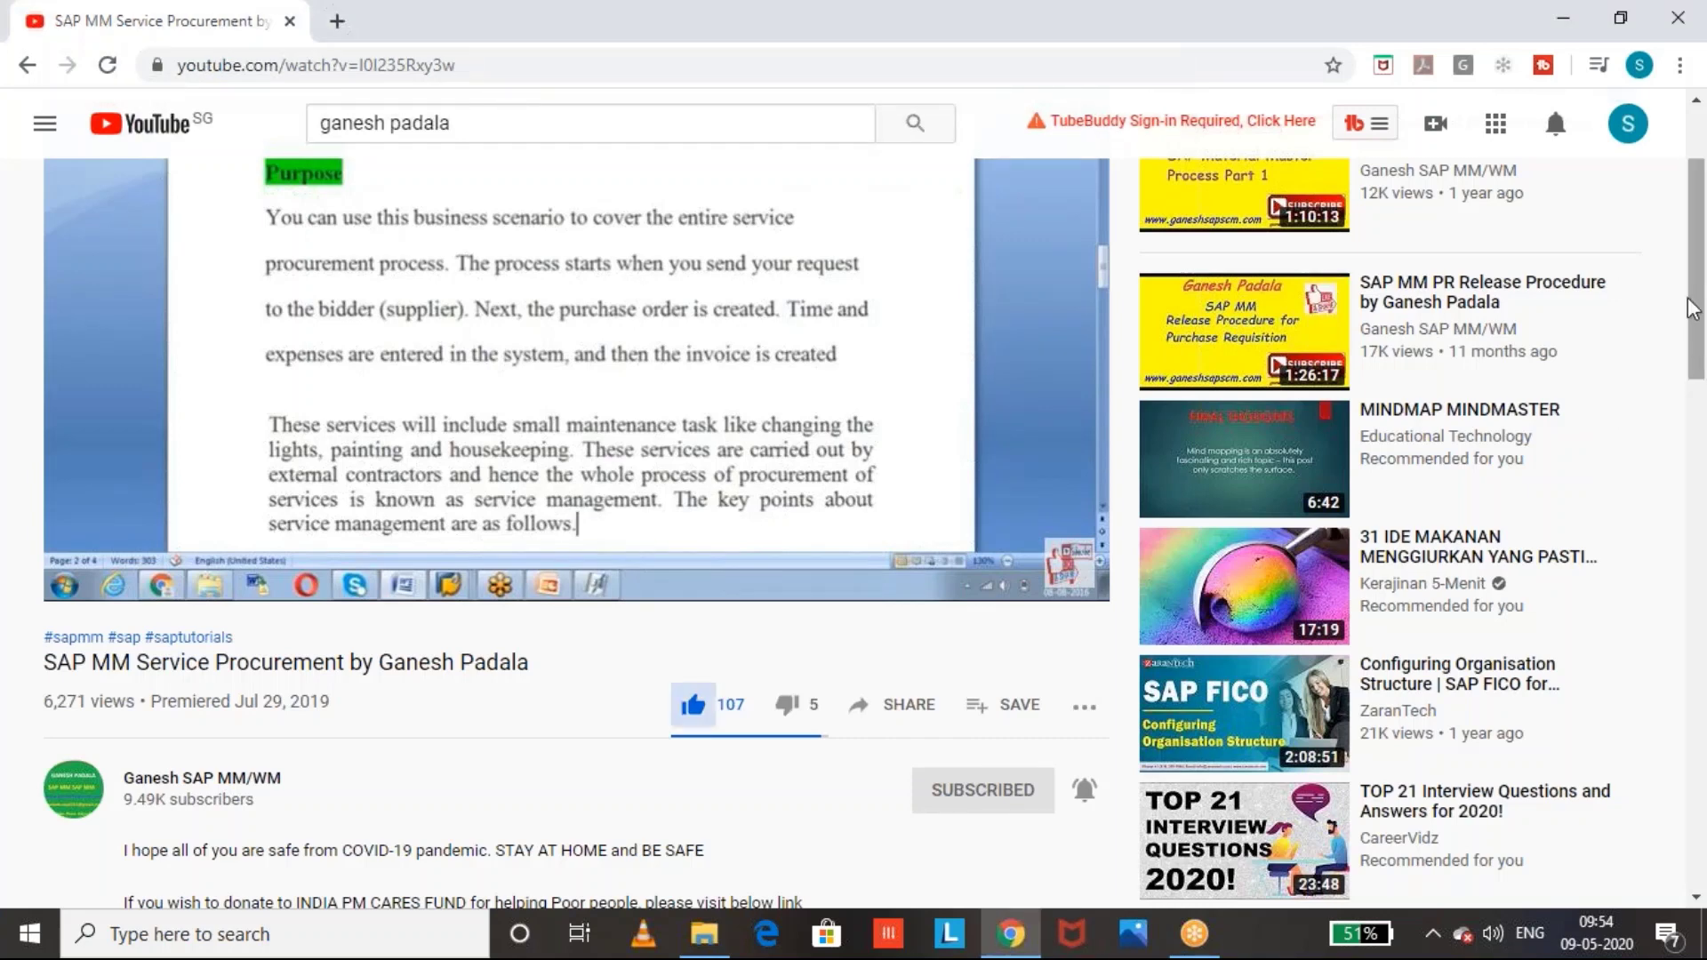
{"action": "left_click_drag", "start_coordinate": [1697, 324], "coordinate": [1696, 383]}
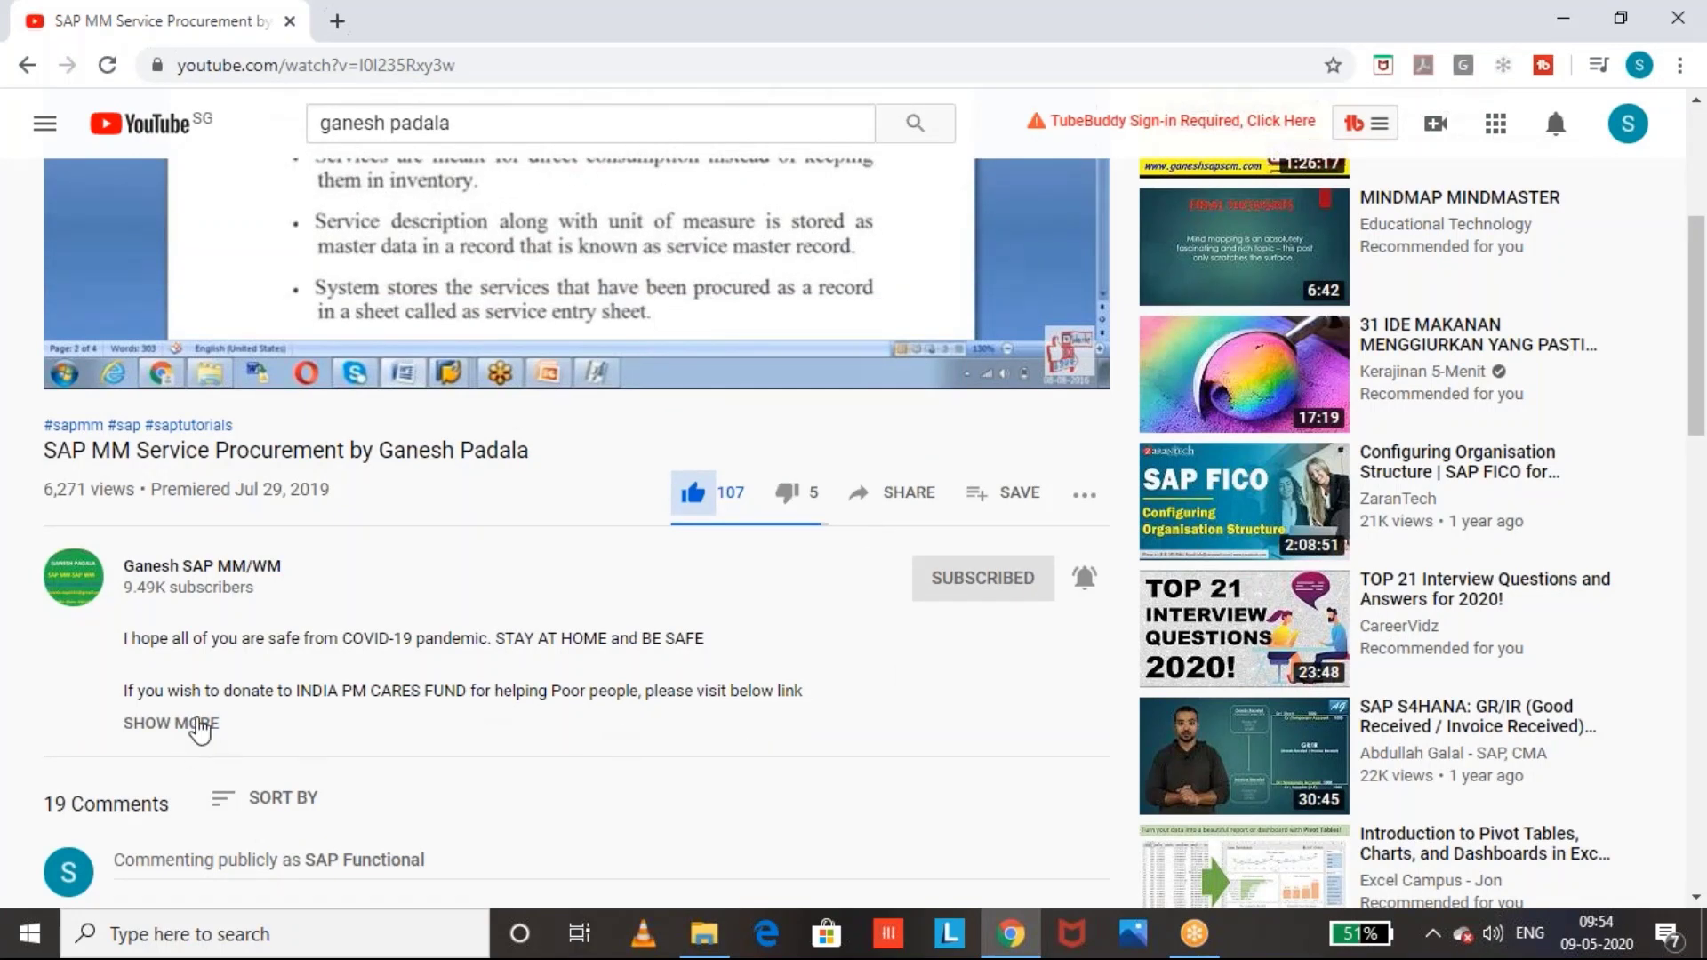
{"action": "left_click", "coordinate": [196, 723]}
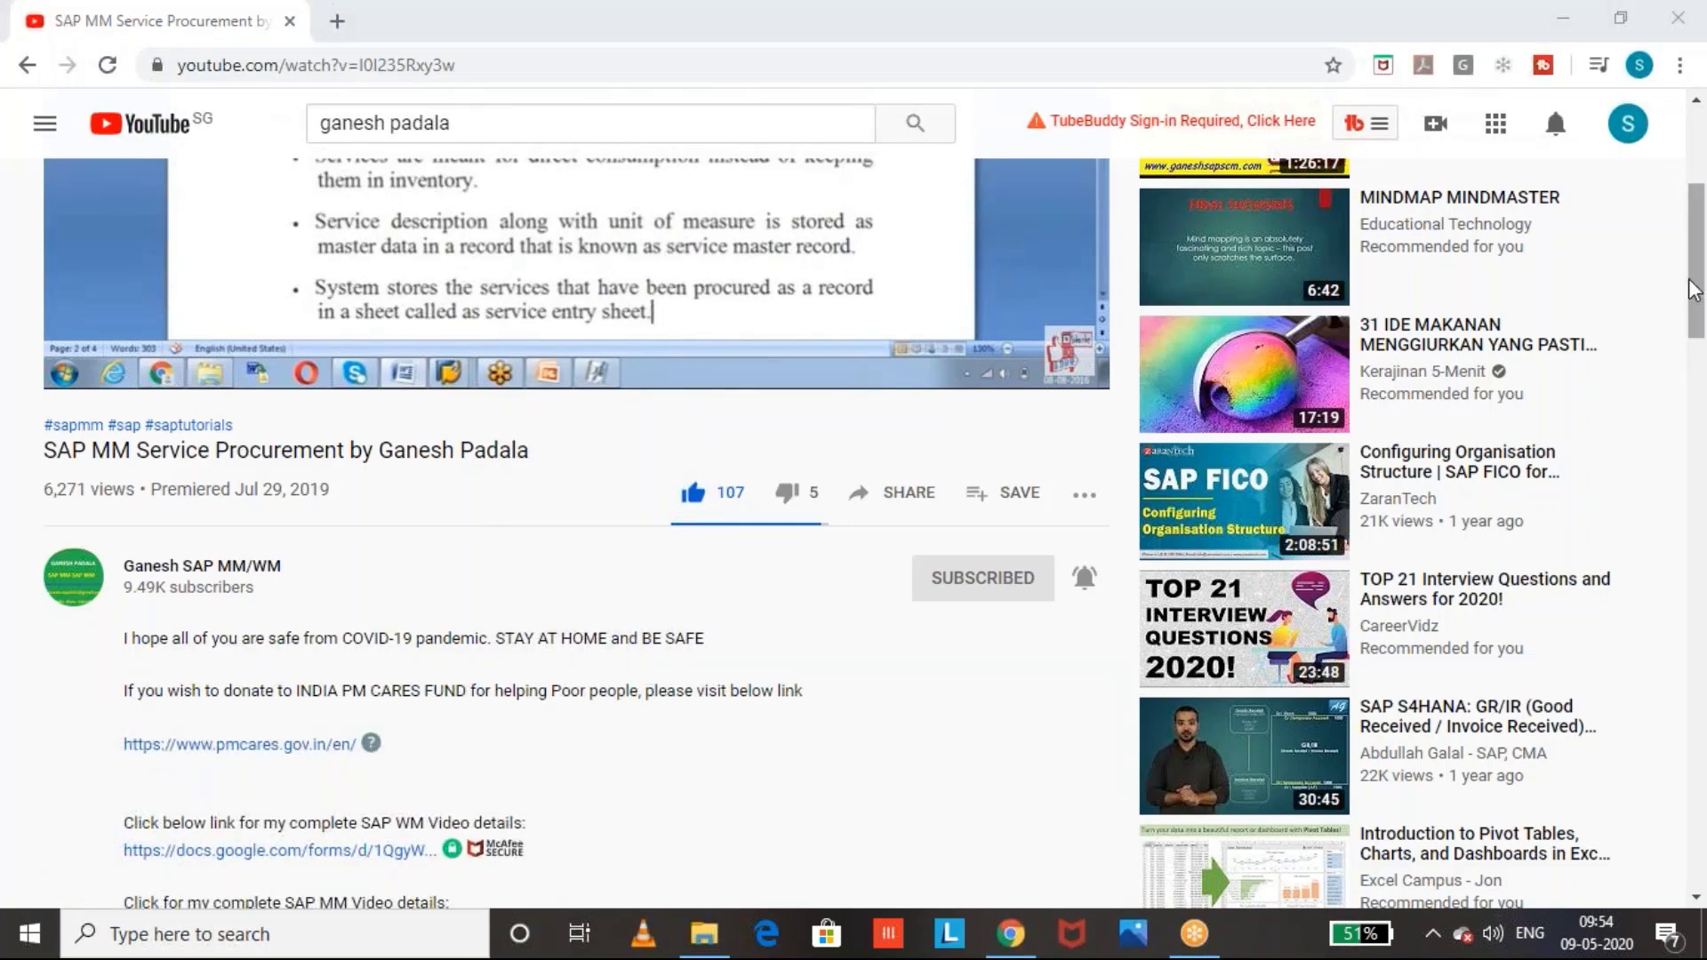
{"action": "left_click_drag", "start_coordinate": [1695, 282], "coordinate": [1698, 487]}
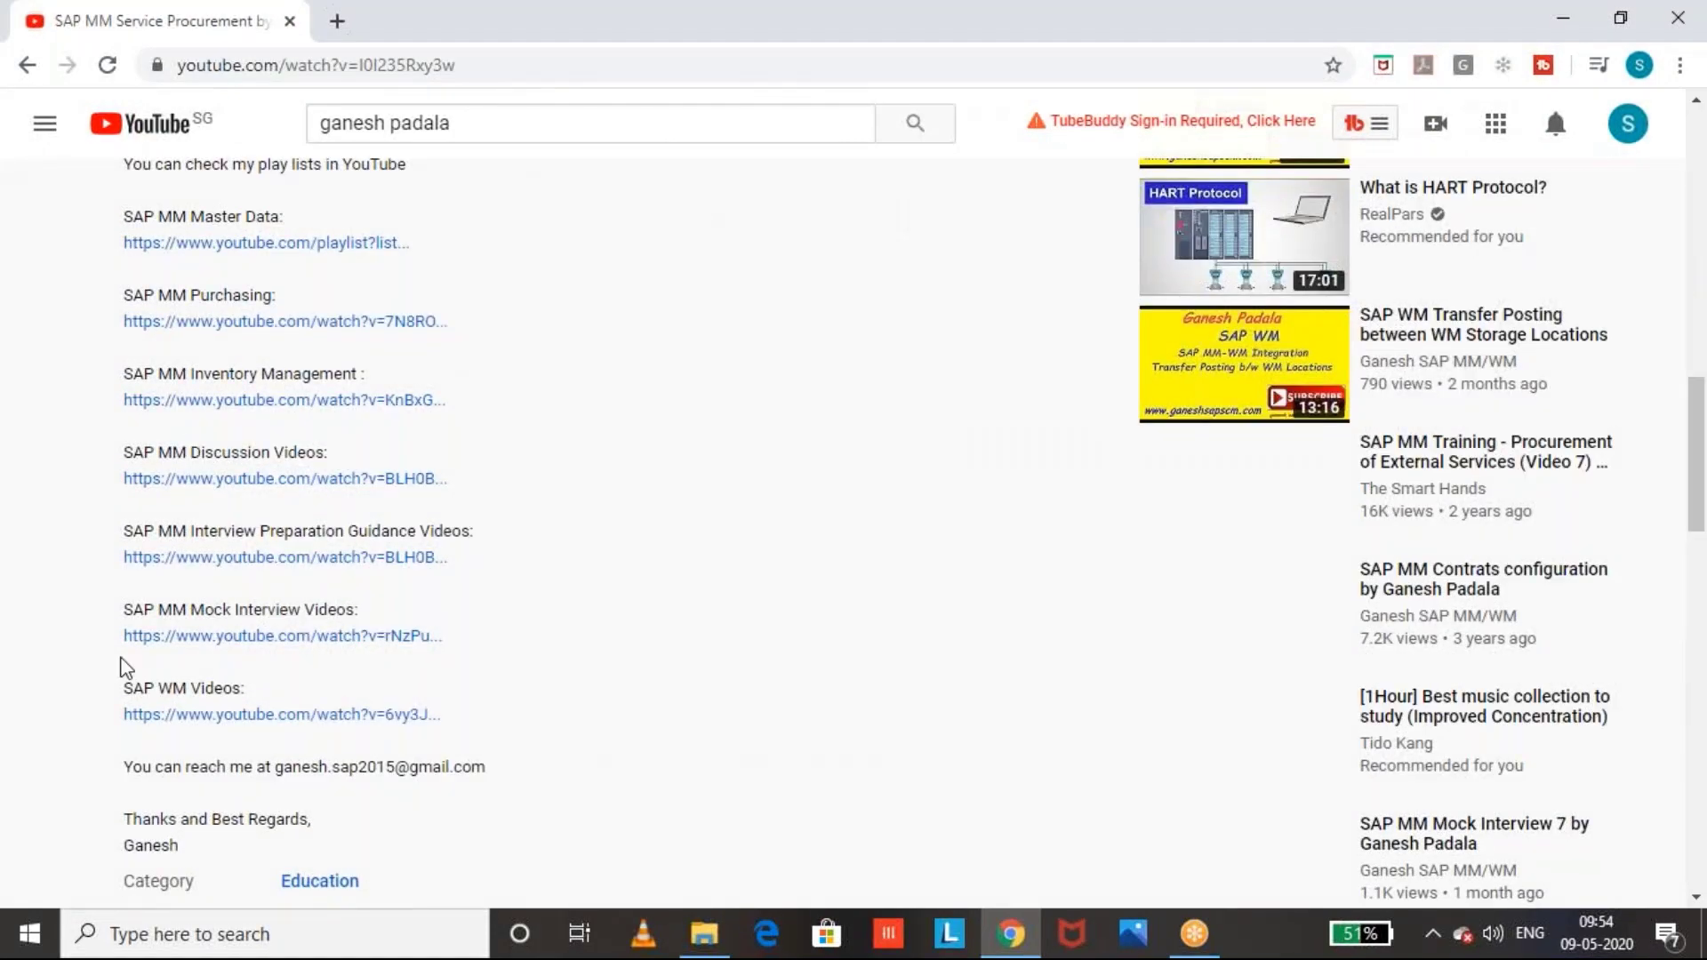